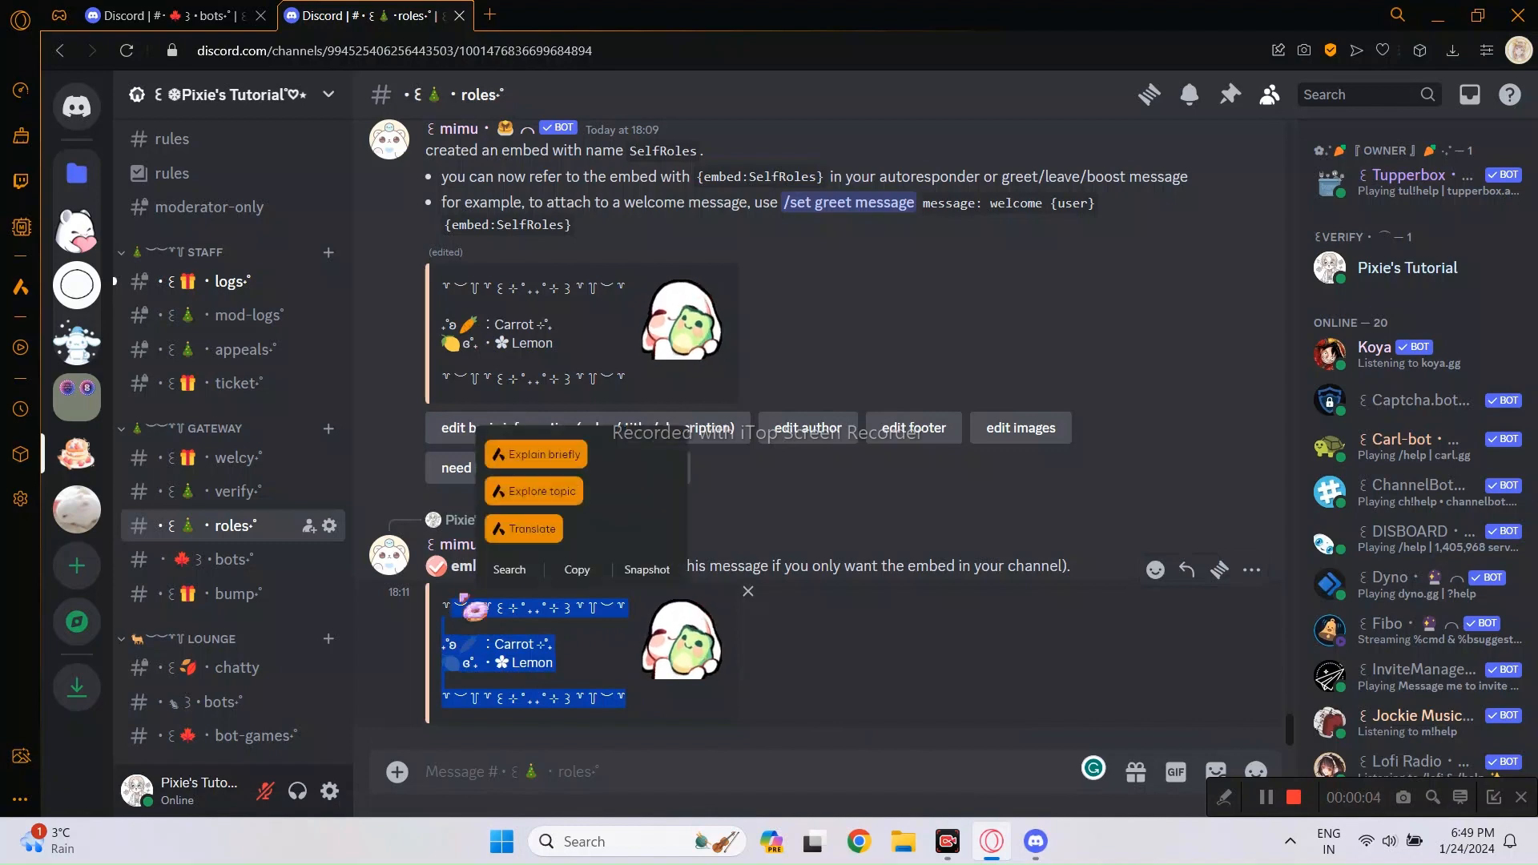
Step: Review the SelfRoles embed's thumbnail, description, hex color and image settings in the roles channel
left_click(681, 639)
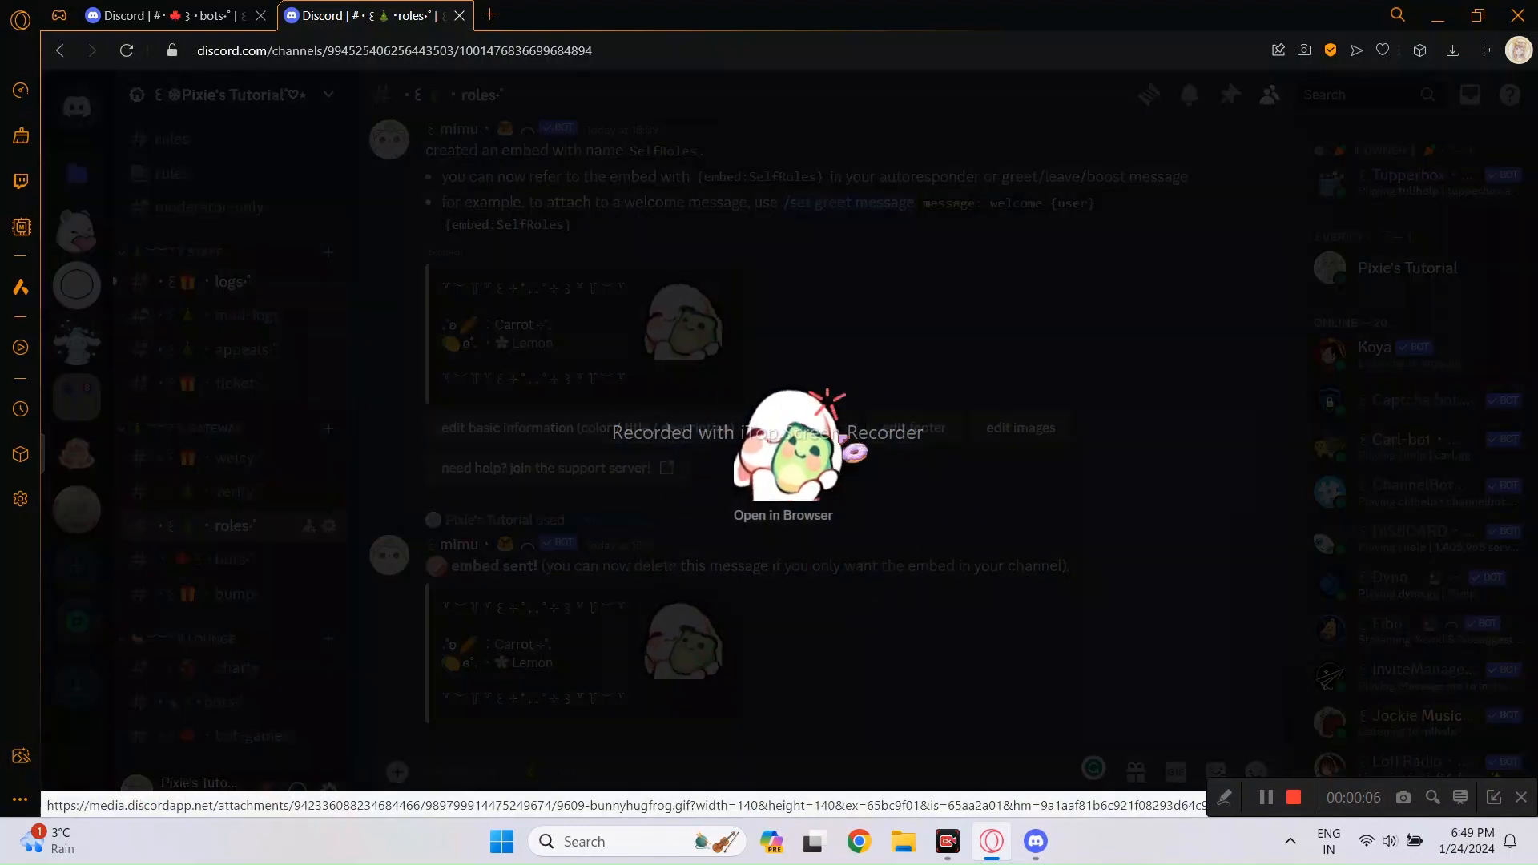
left_click(953, 557)
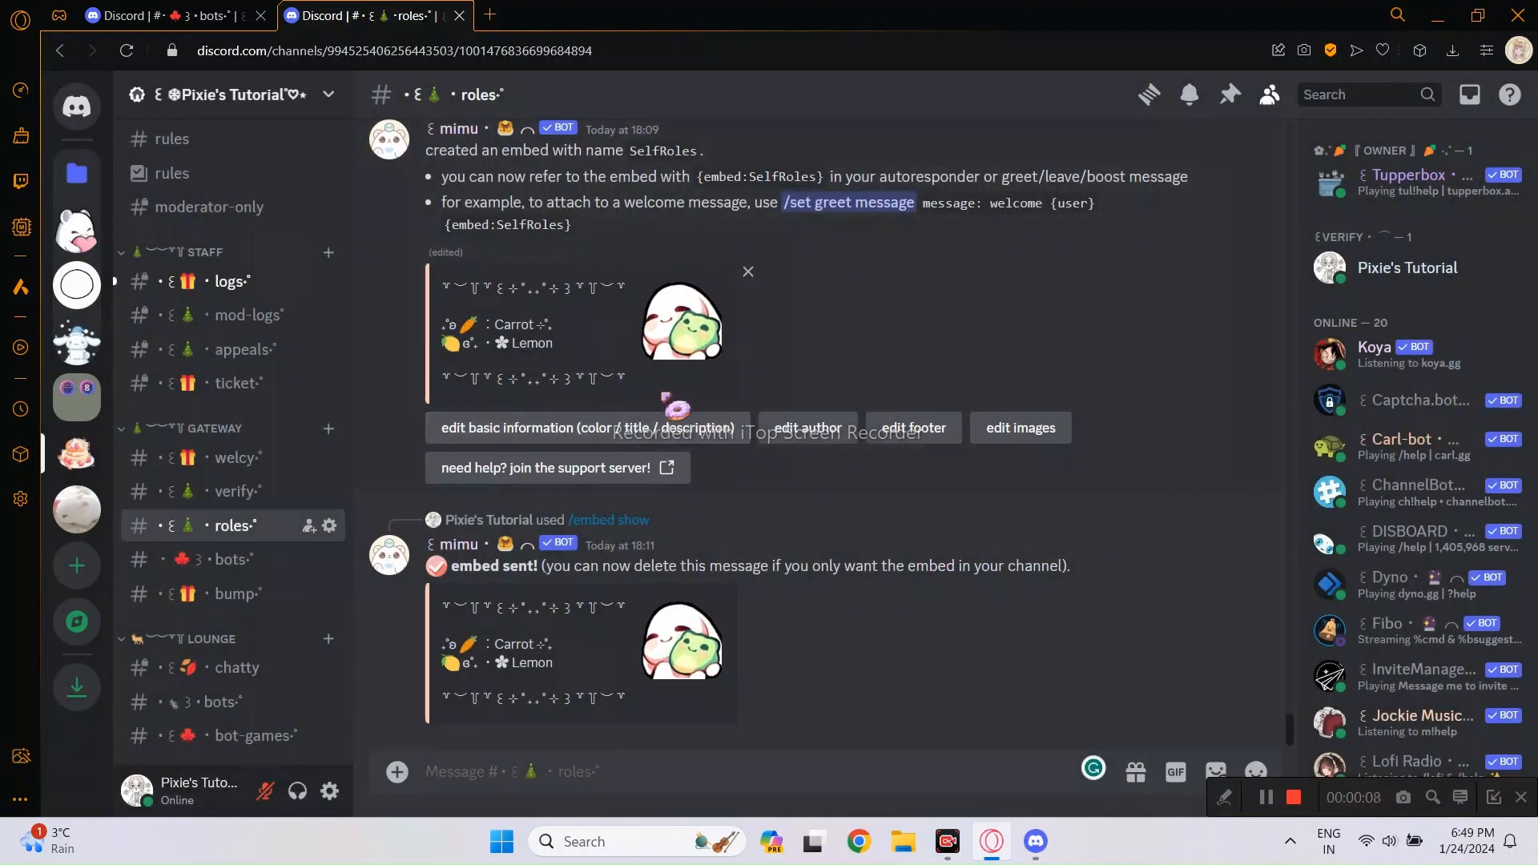
left_click(721, 437)
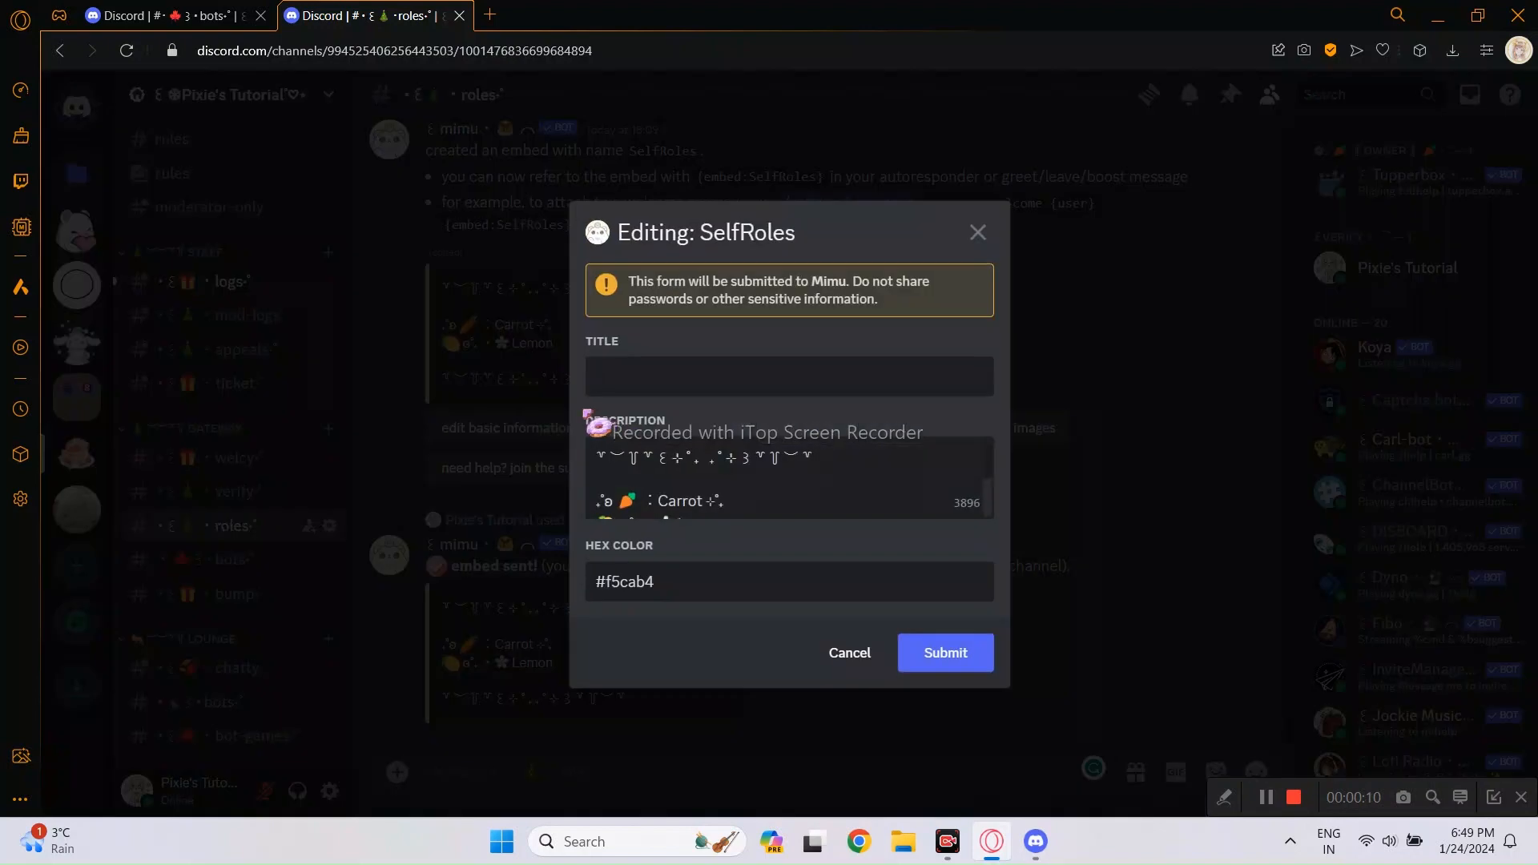
left_click_drag(600, 453, 750, 588)
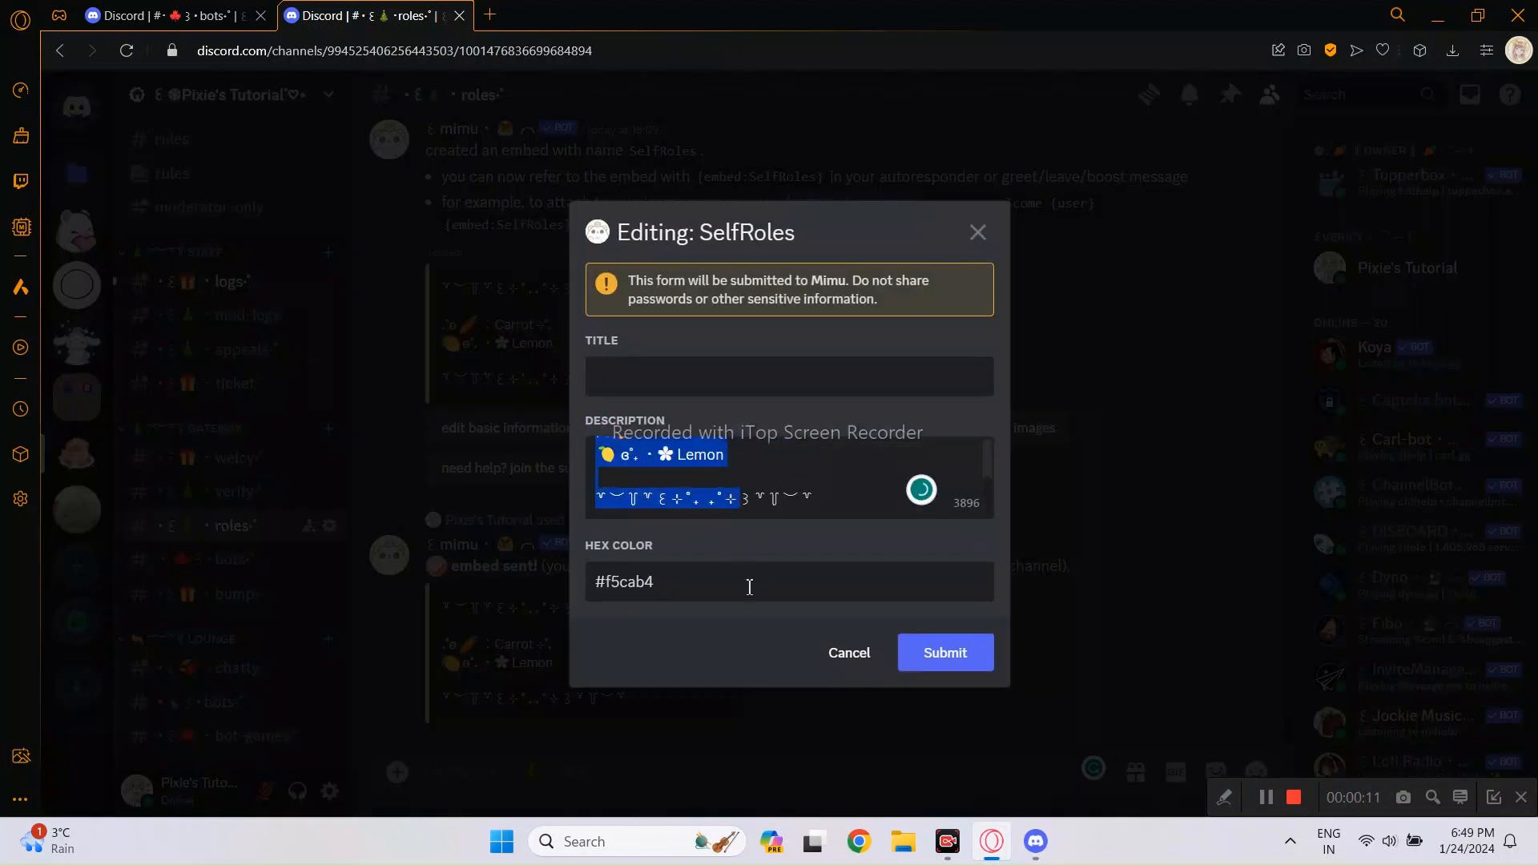
left_click(844, 504)
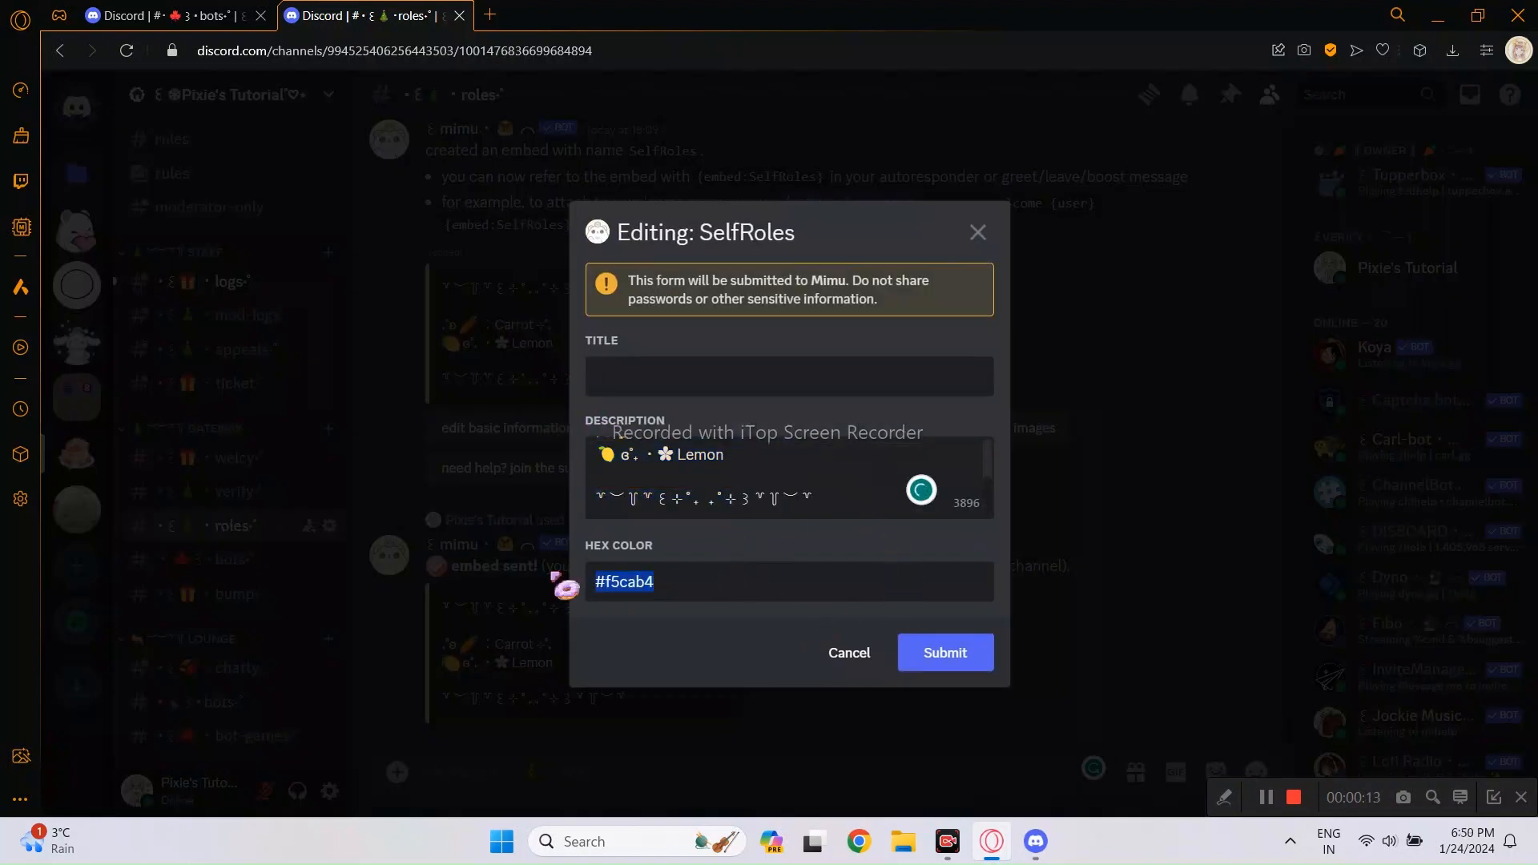
left_click(873, 660)
left_click(1032, 439)
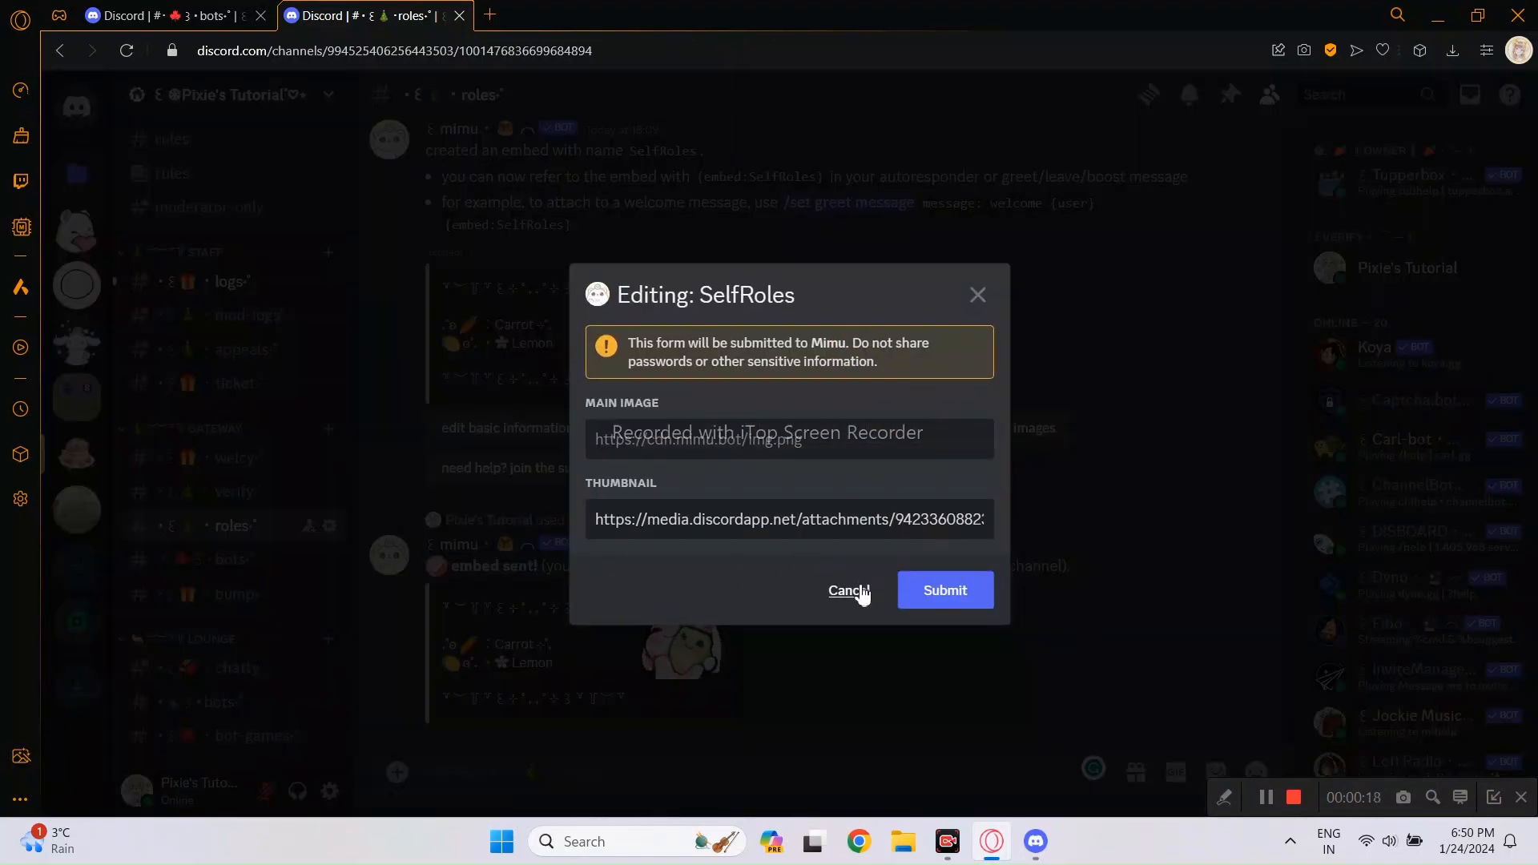
left_click(853, 589)
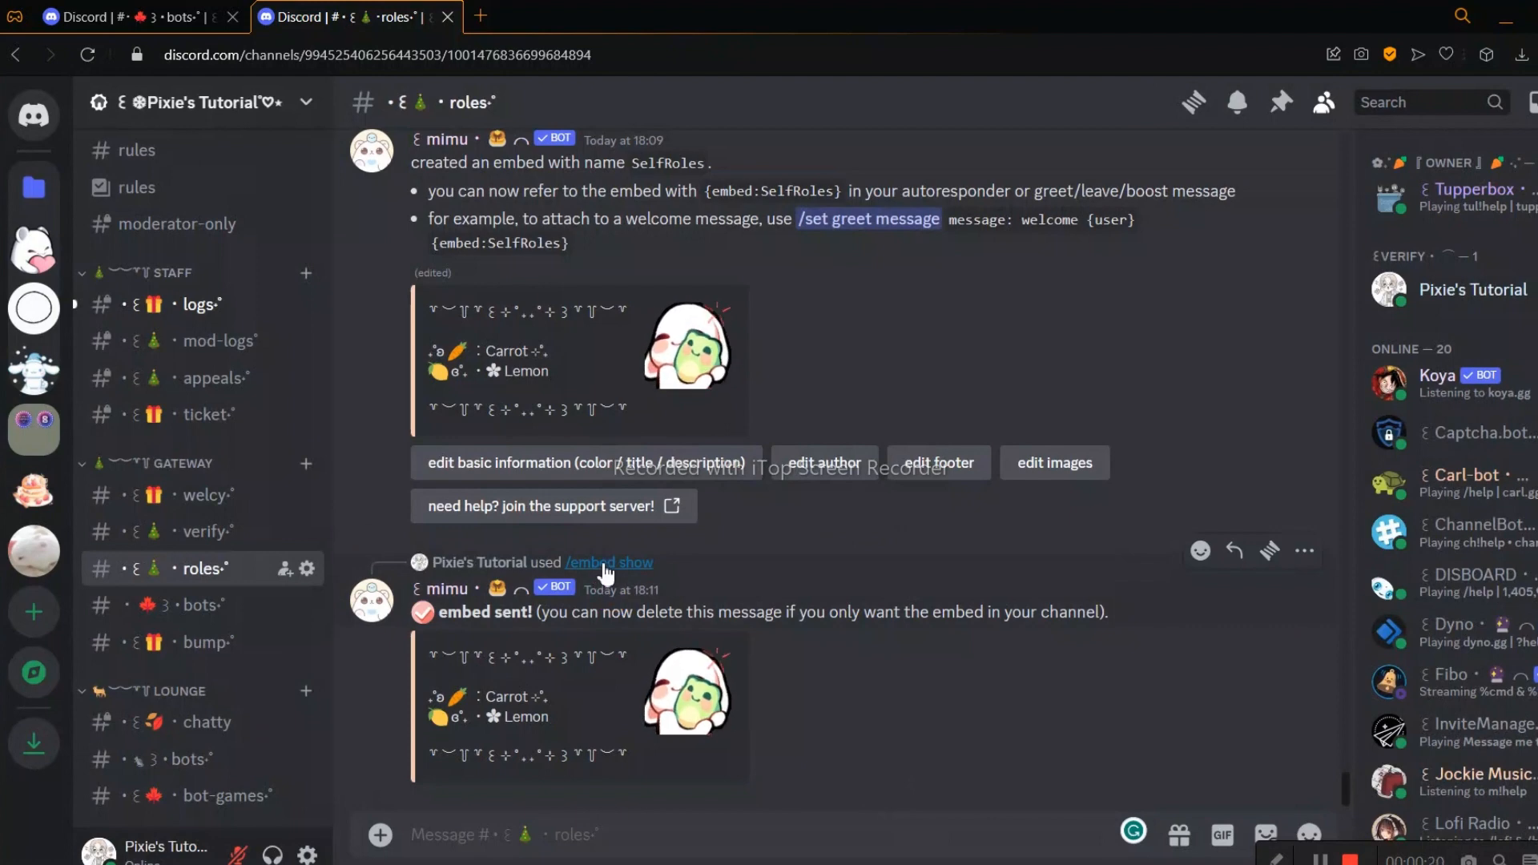
Step: Begin a Mimu /buttonresponder add command in the roles channel with the name lemon
mouse_move(606, 574)
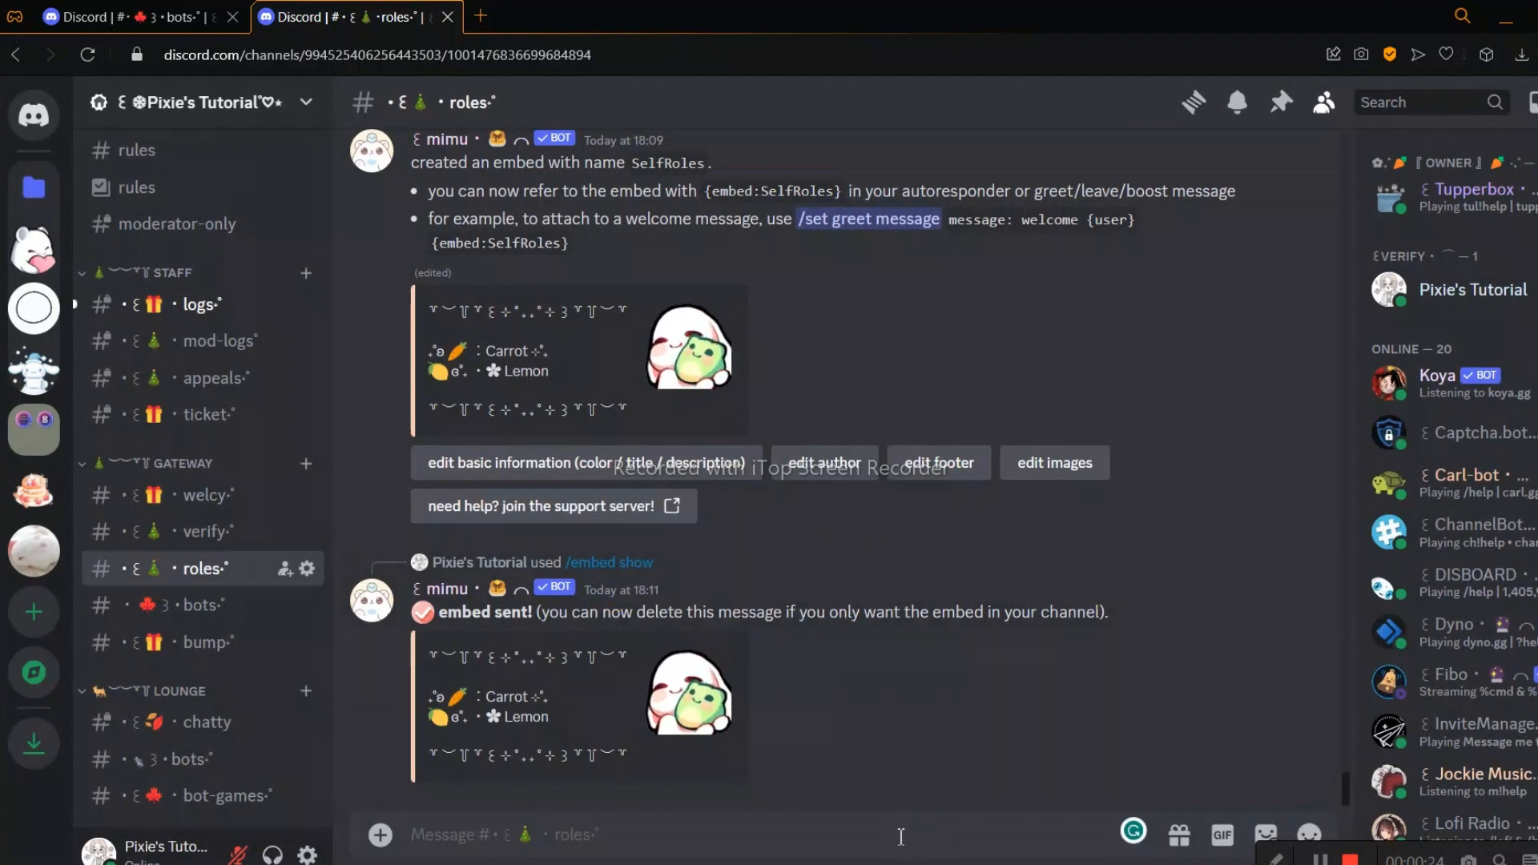
type("/")
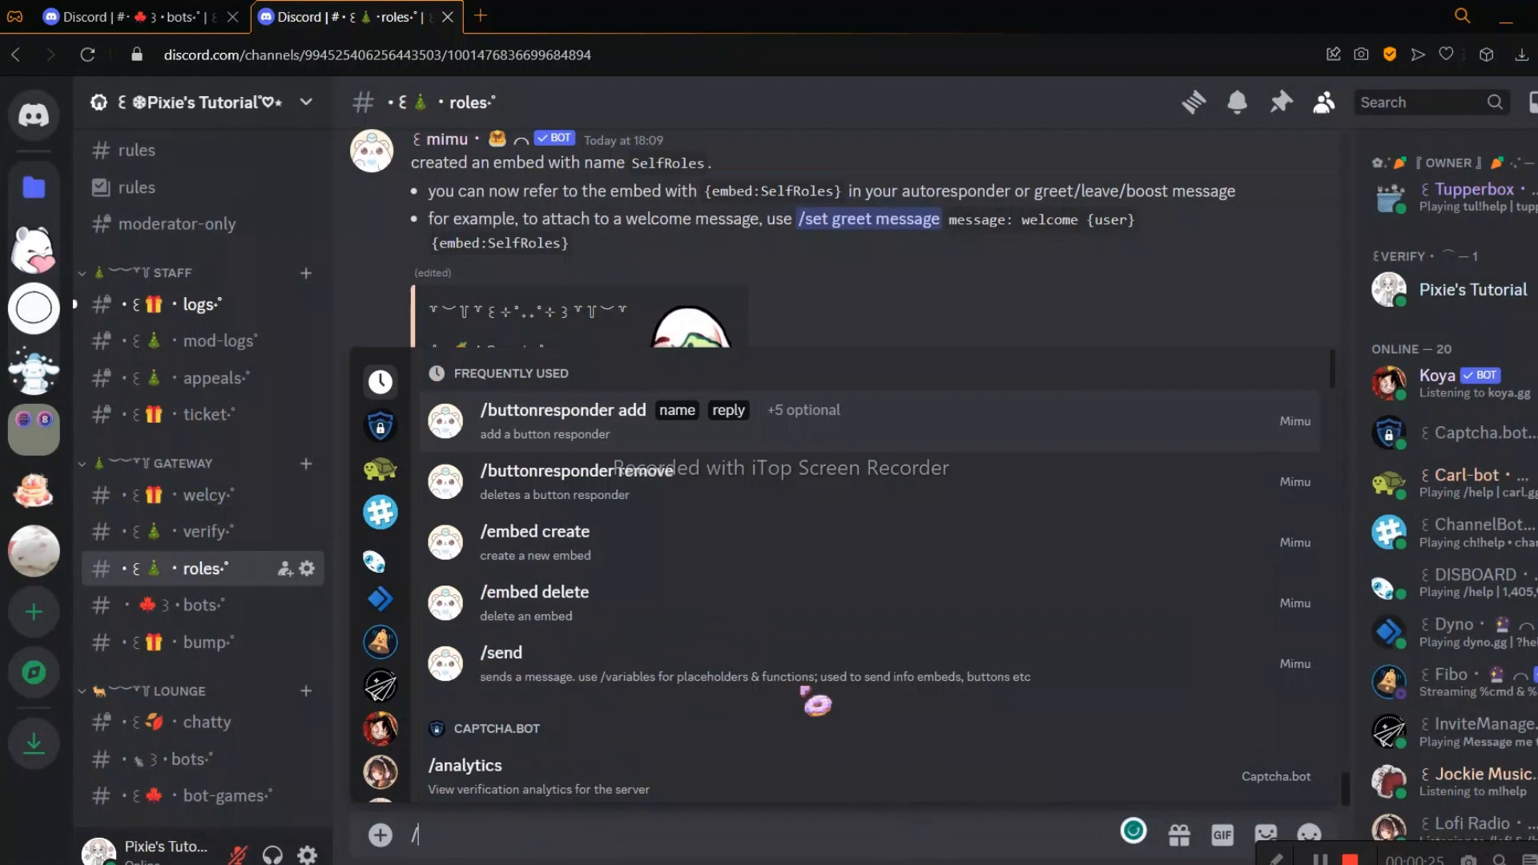
left_click(583, 447)
type("lem")
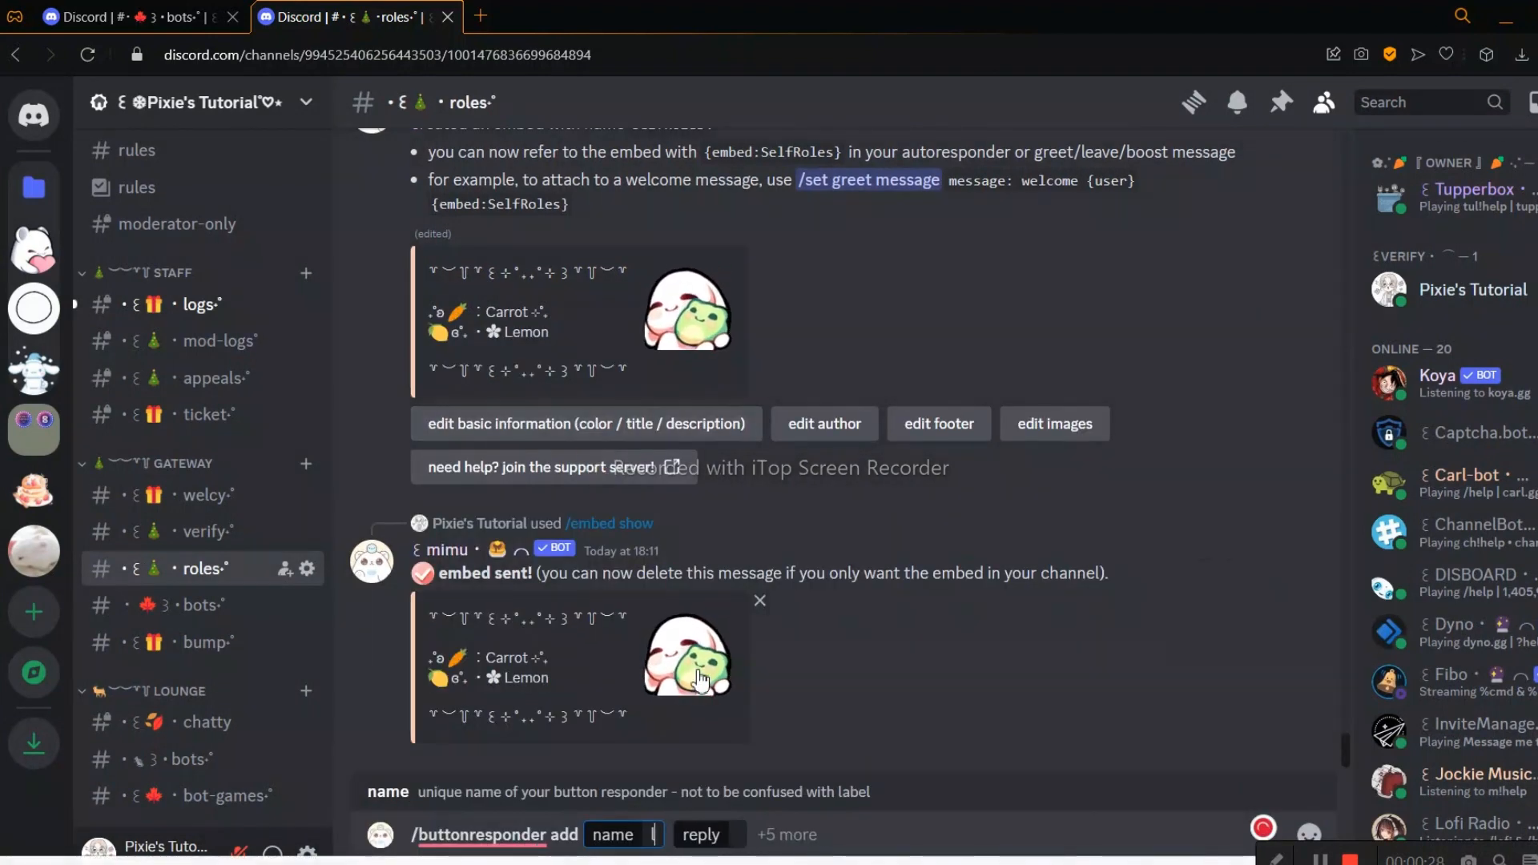
type("on")
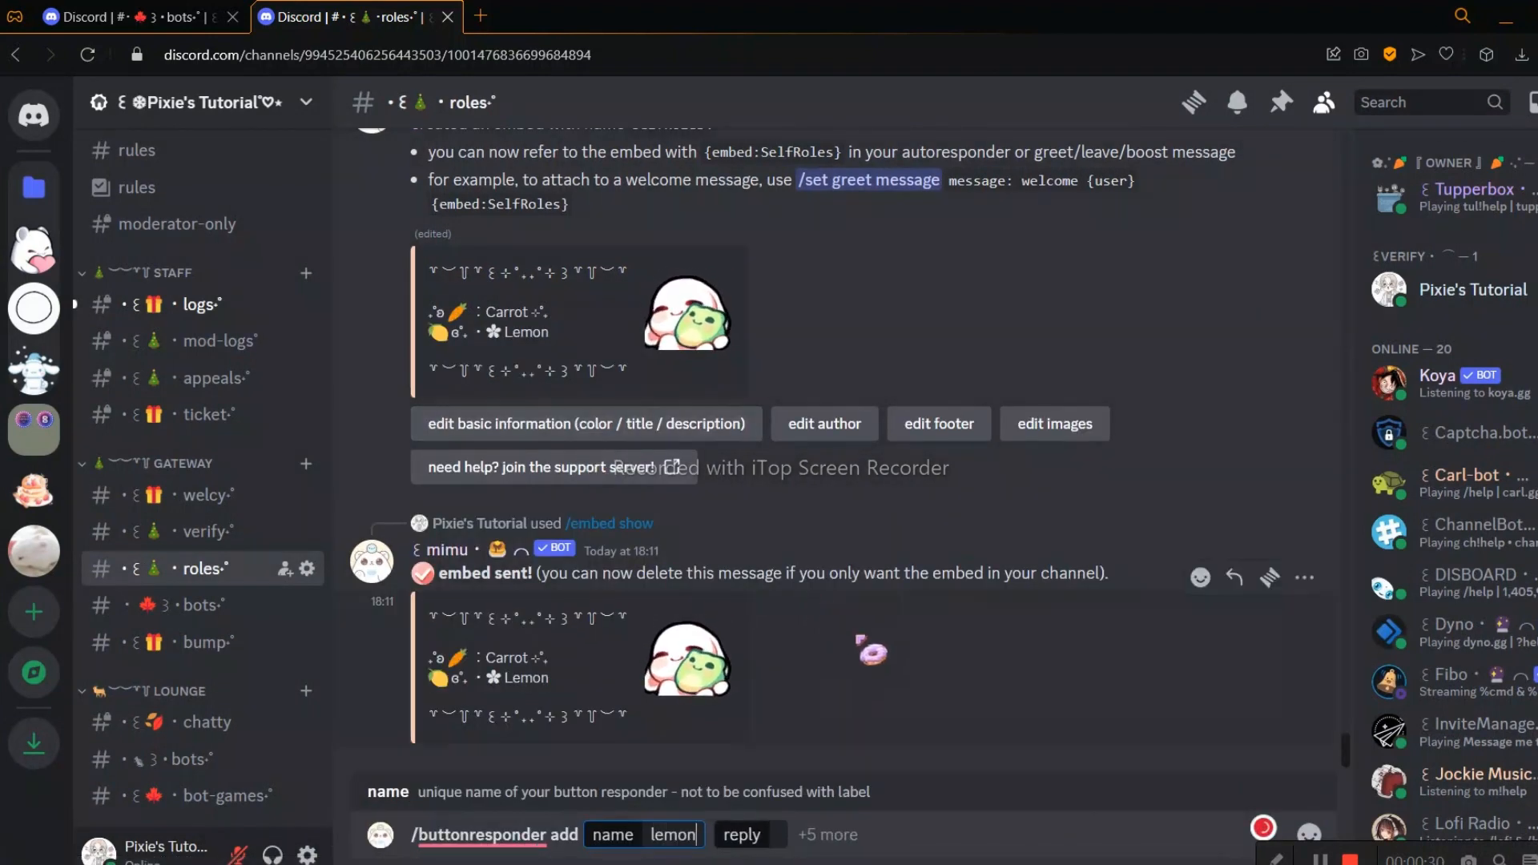
Step: Set the button responder's reply to {addrole: } with the 『Lemon』 role mentioned inside the braces
left_click(778, 835)
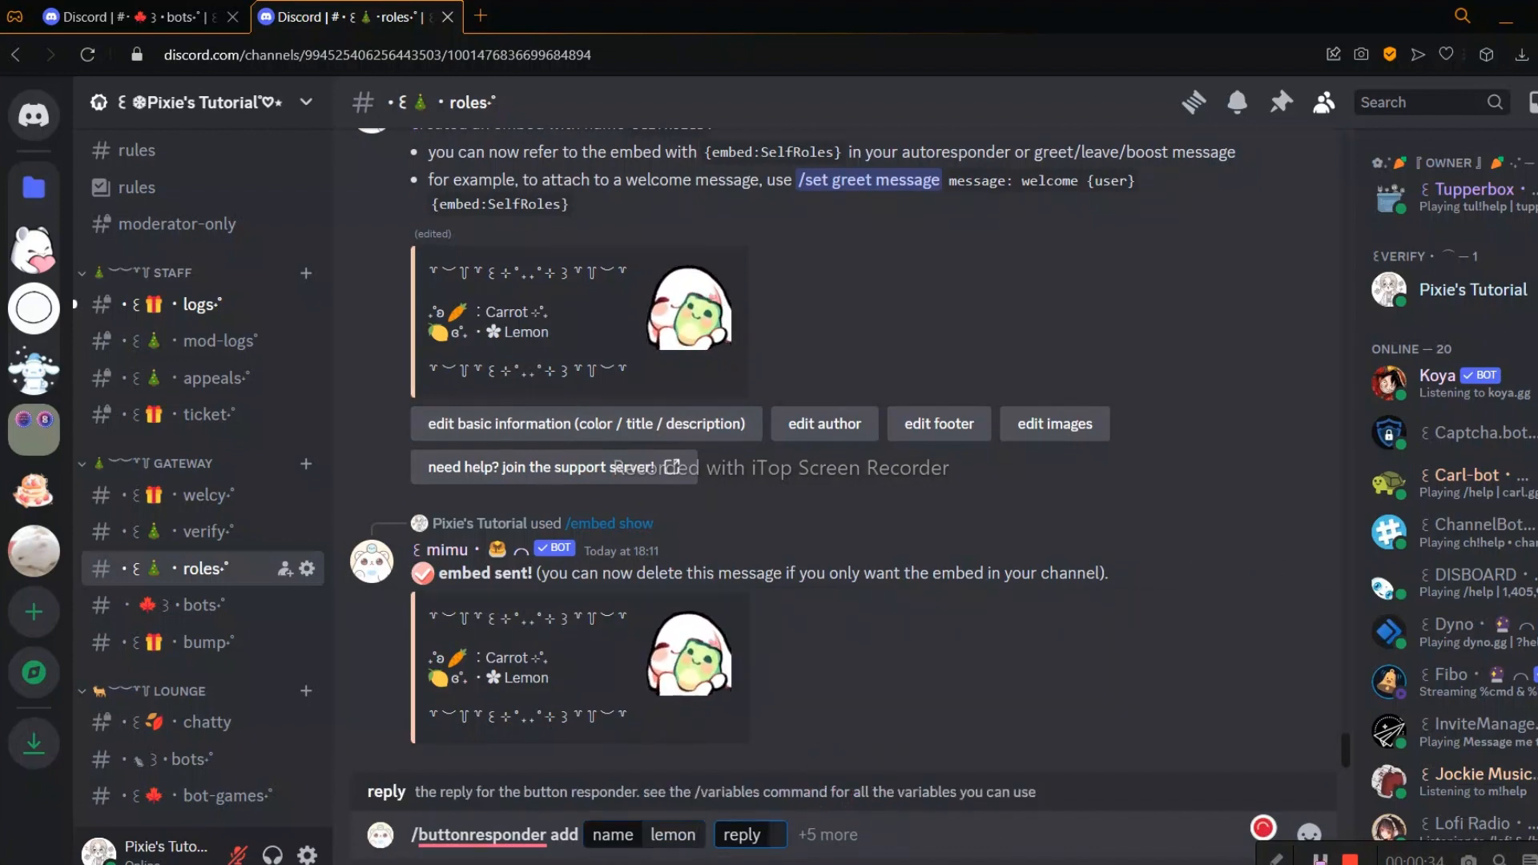
type("{addrole: @✿₊˚🍋 『Lemon』 🍋}")
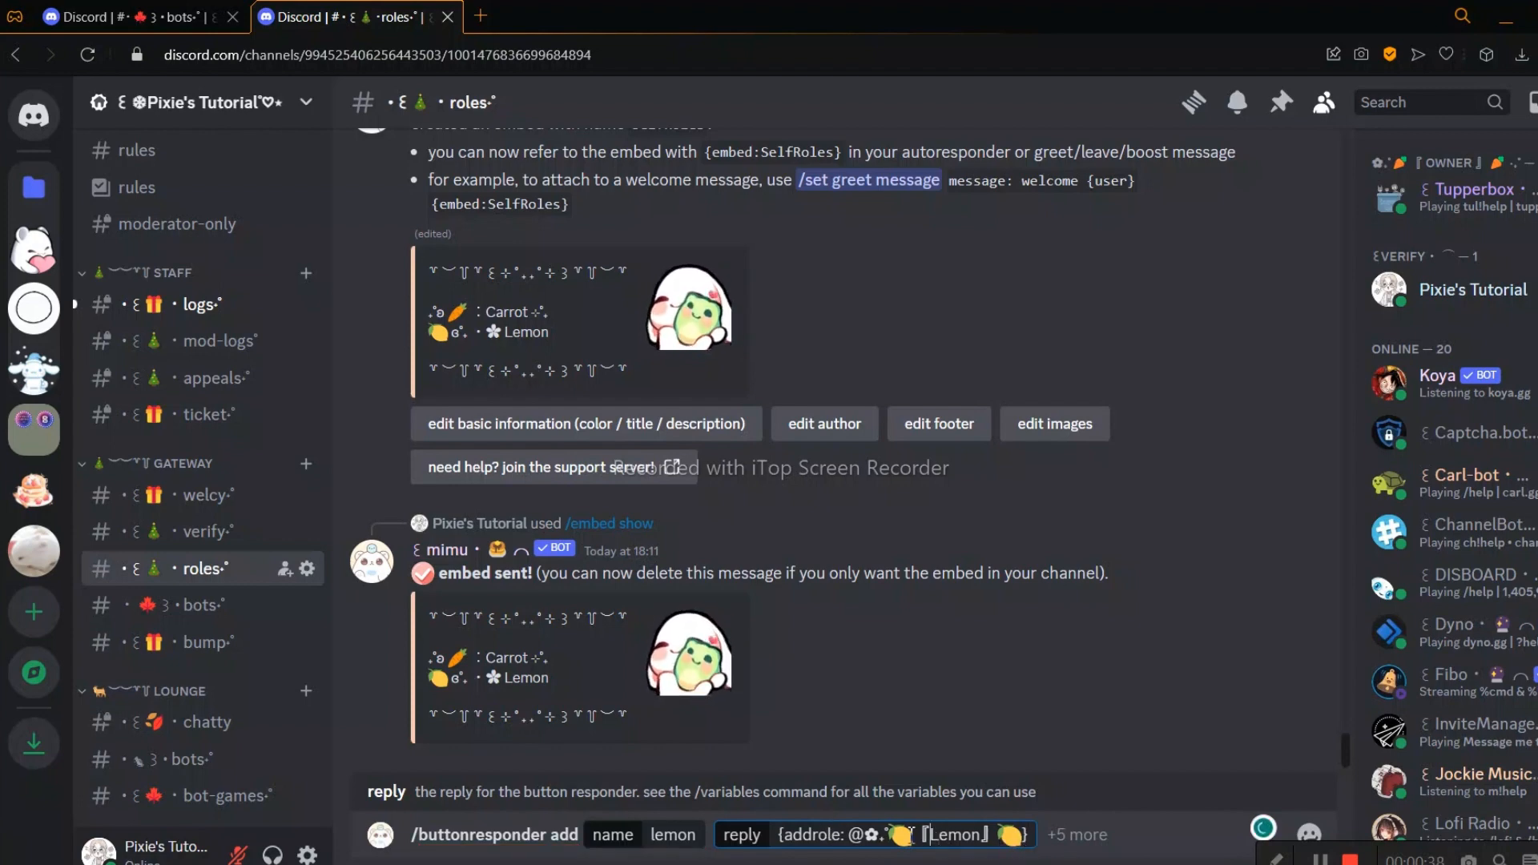
left_click_drag(855, 836, 1060, 847)
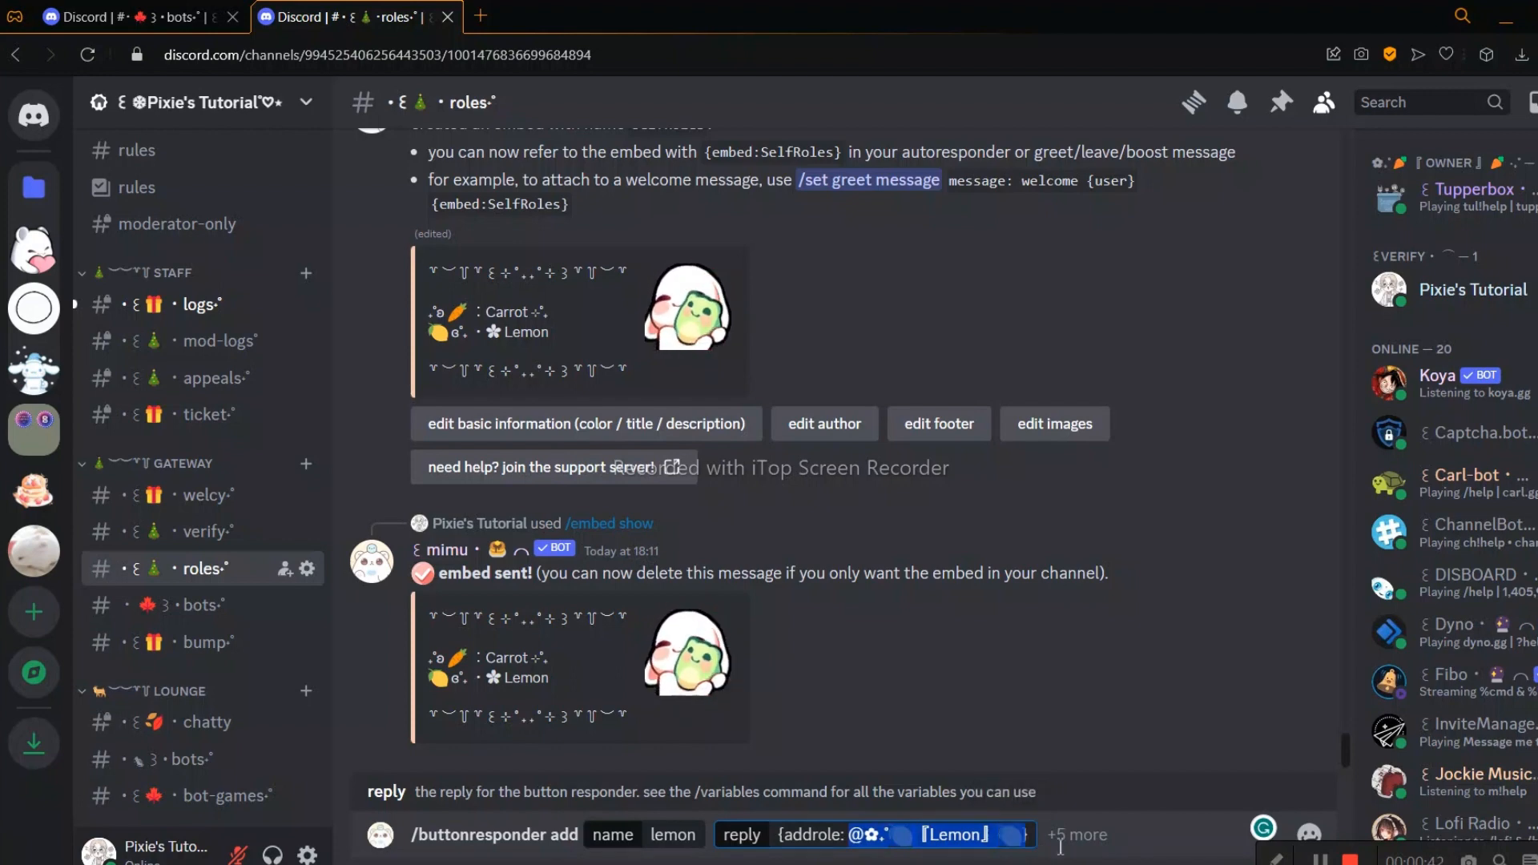
key("BackSpace")
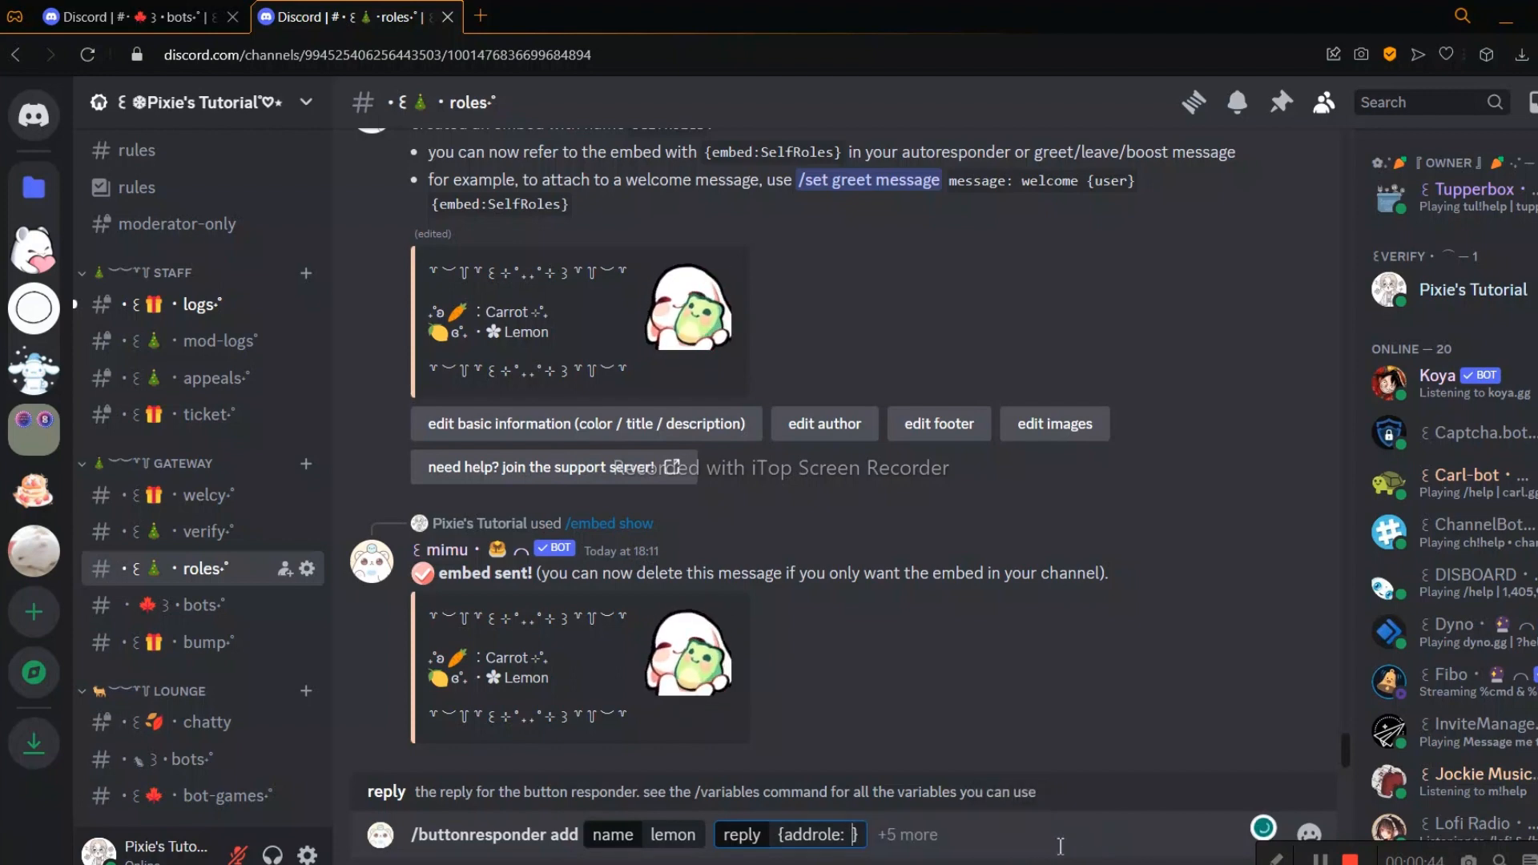
type("@lemon")
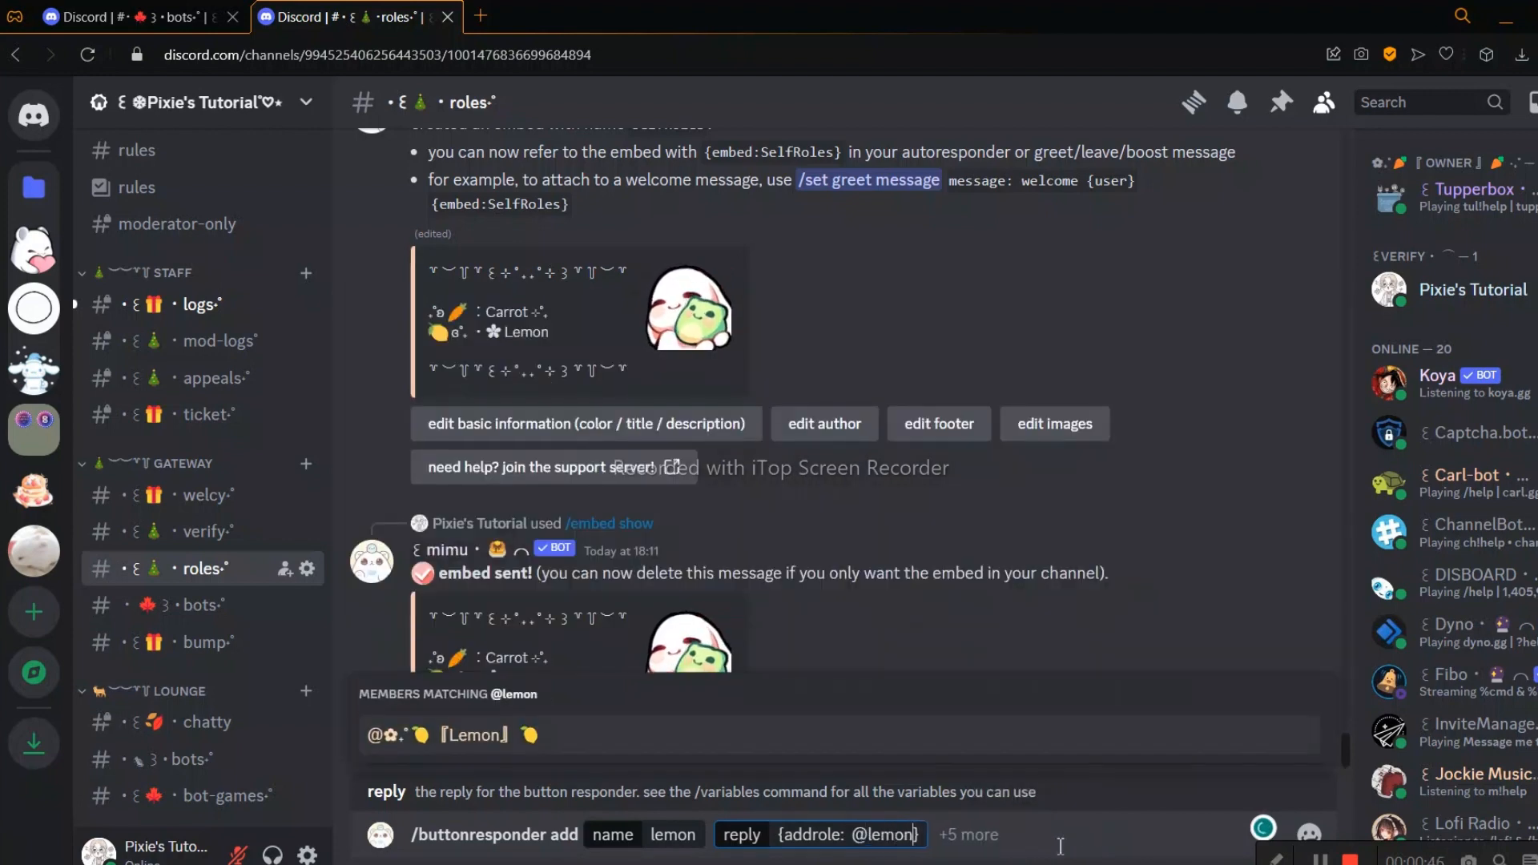
key("Return")
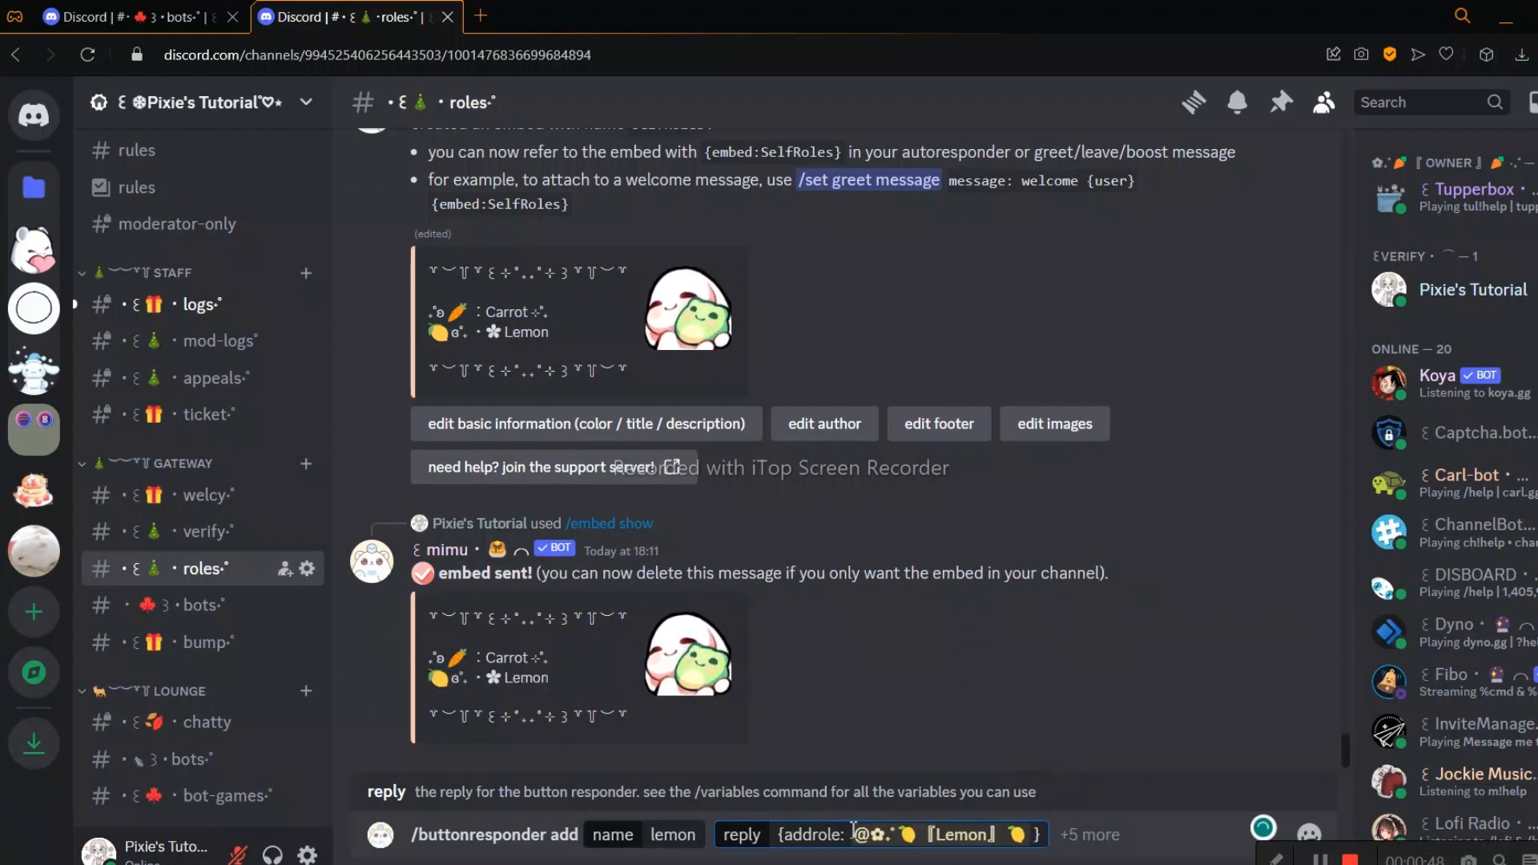
key("BackSpace")
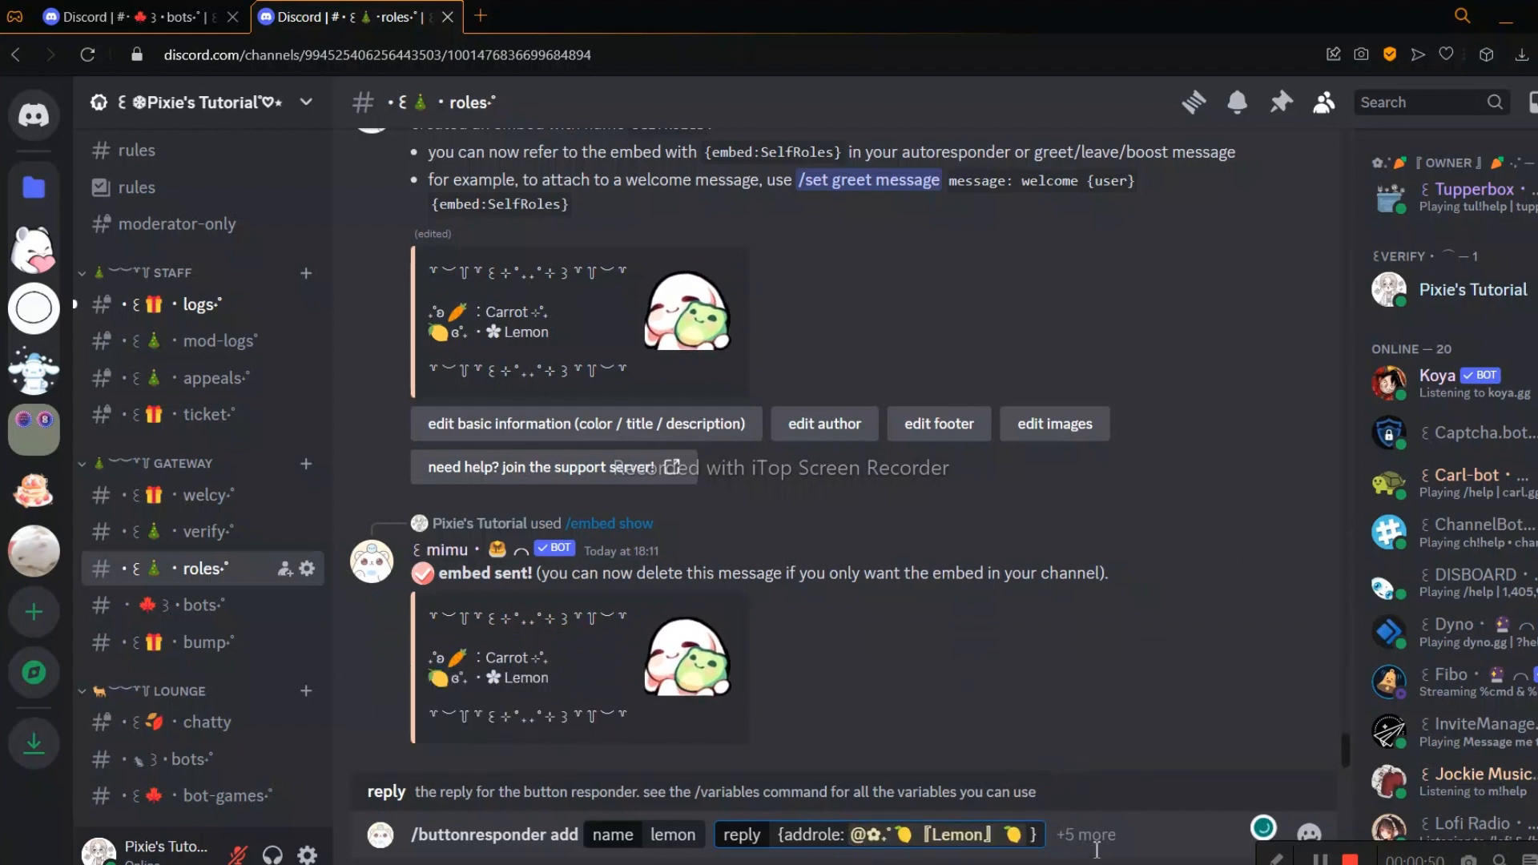
left_click(1066, 834)
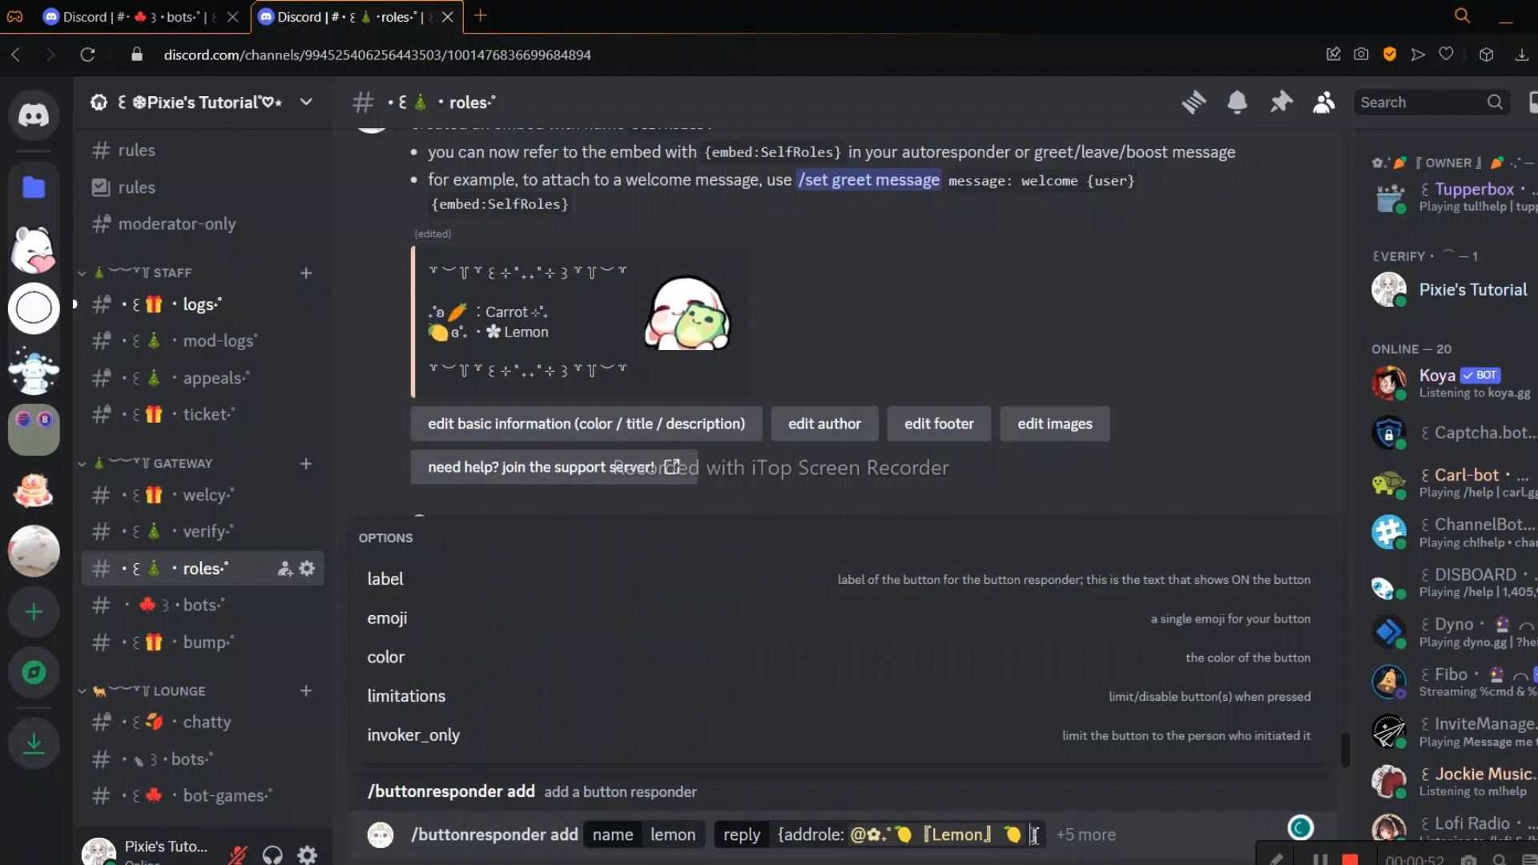
left_click(1033, 835)
Step: Add the label option to the button responder with the text "When life gives you lemons"
left_click(1106, 838)
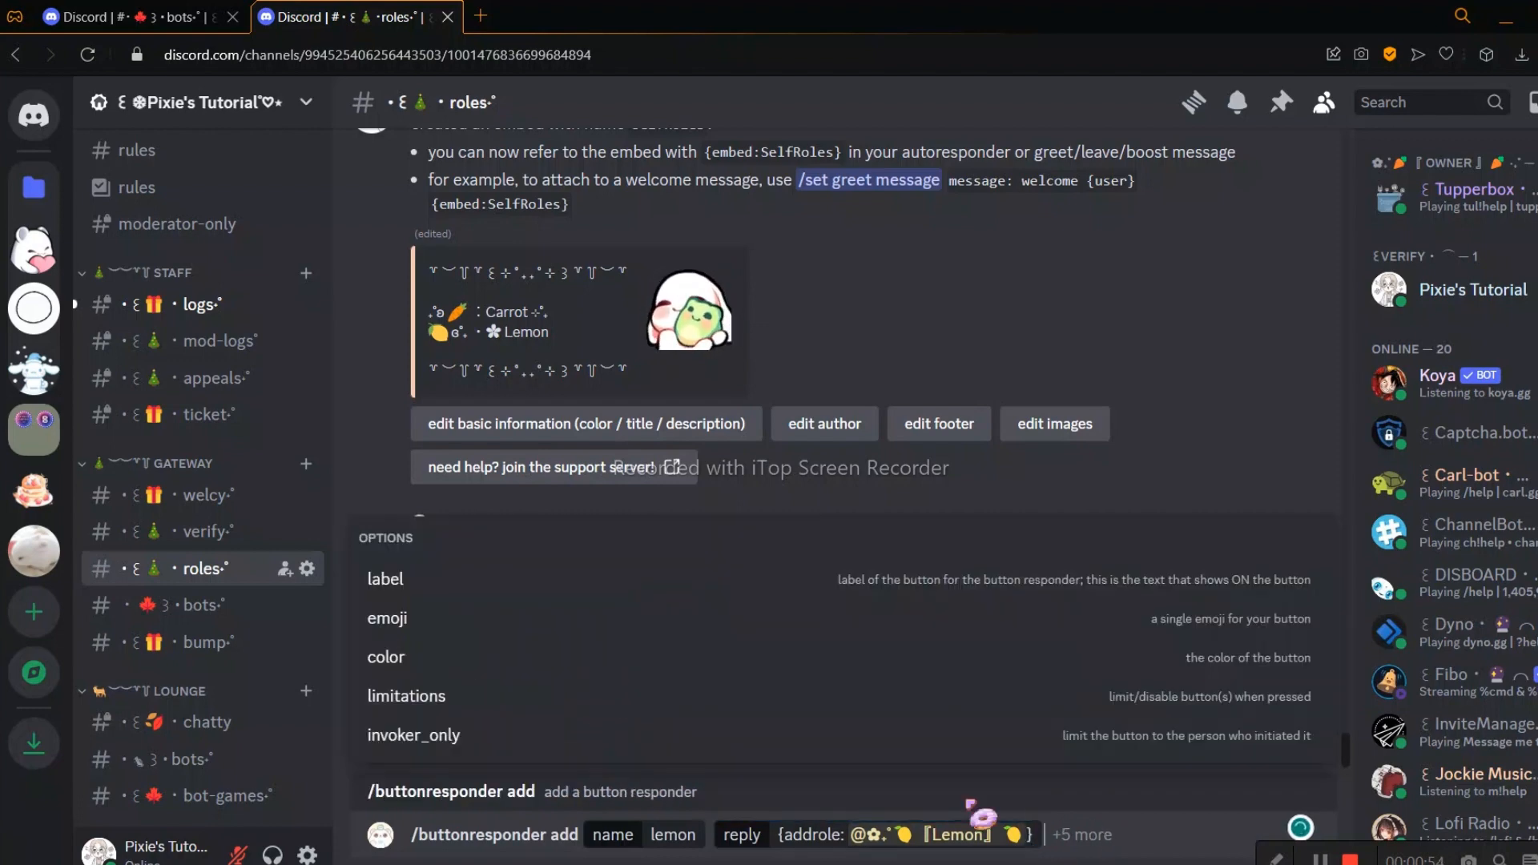
left_click(543, 595)
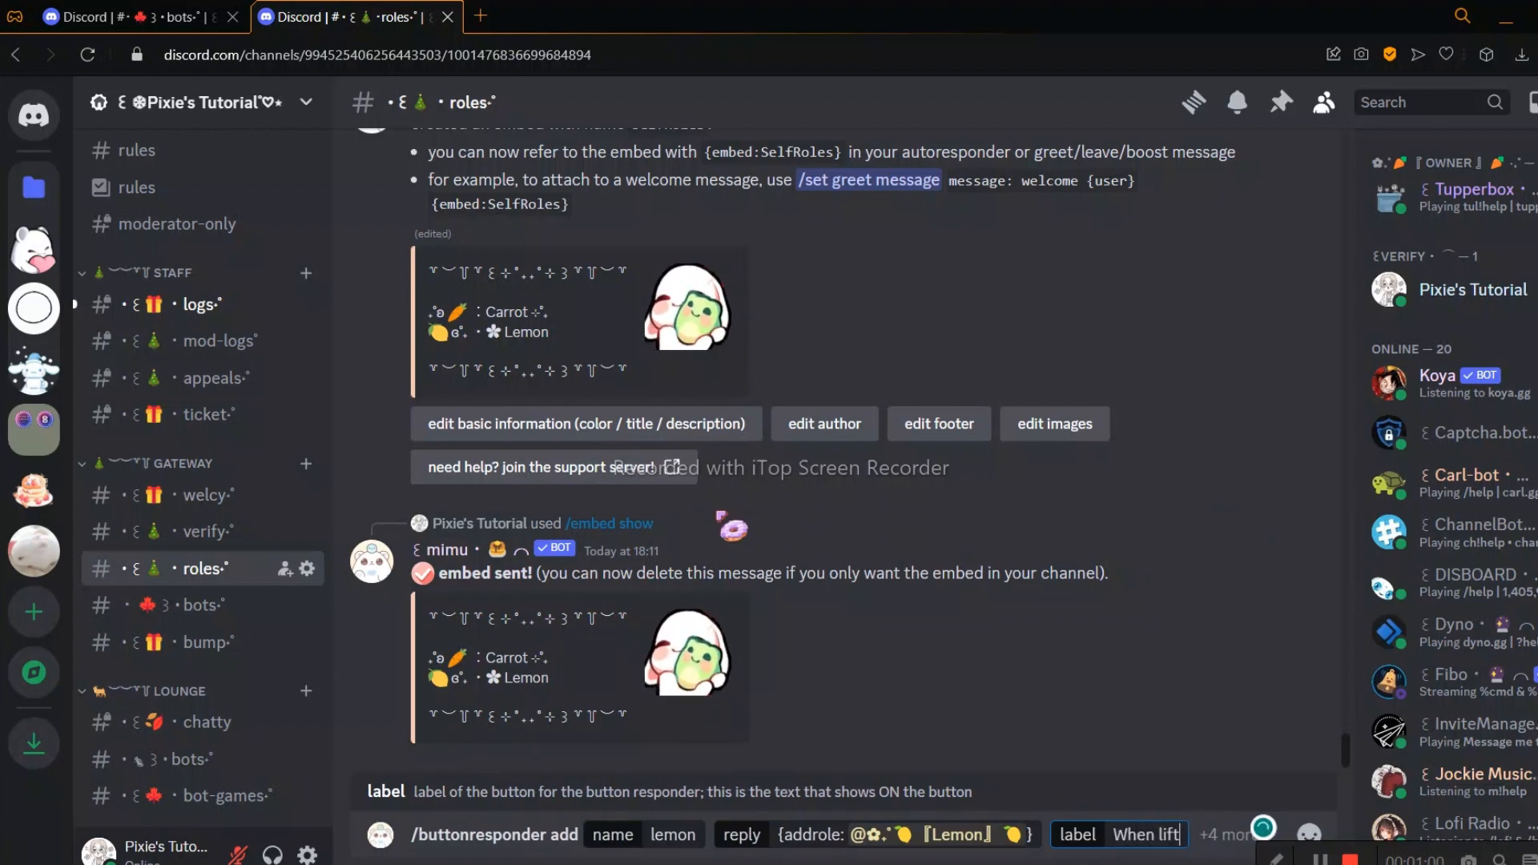
type("When life gives you")
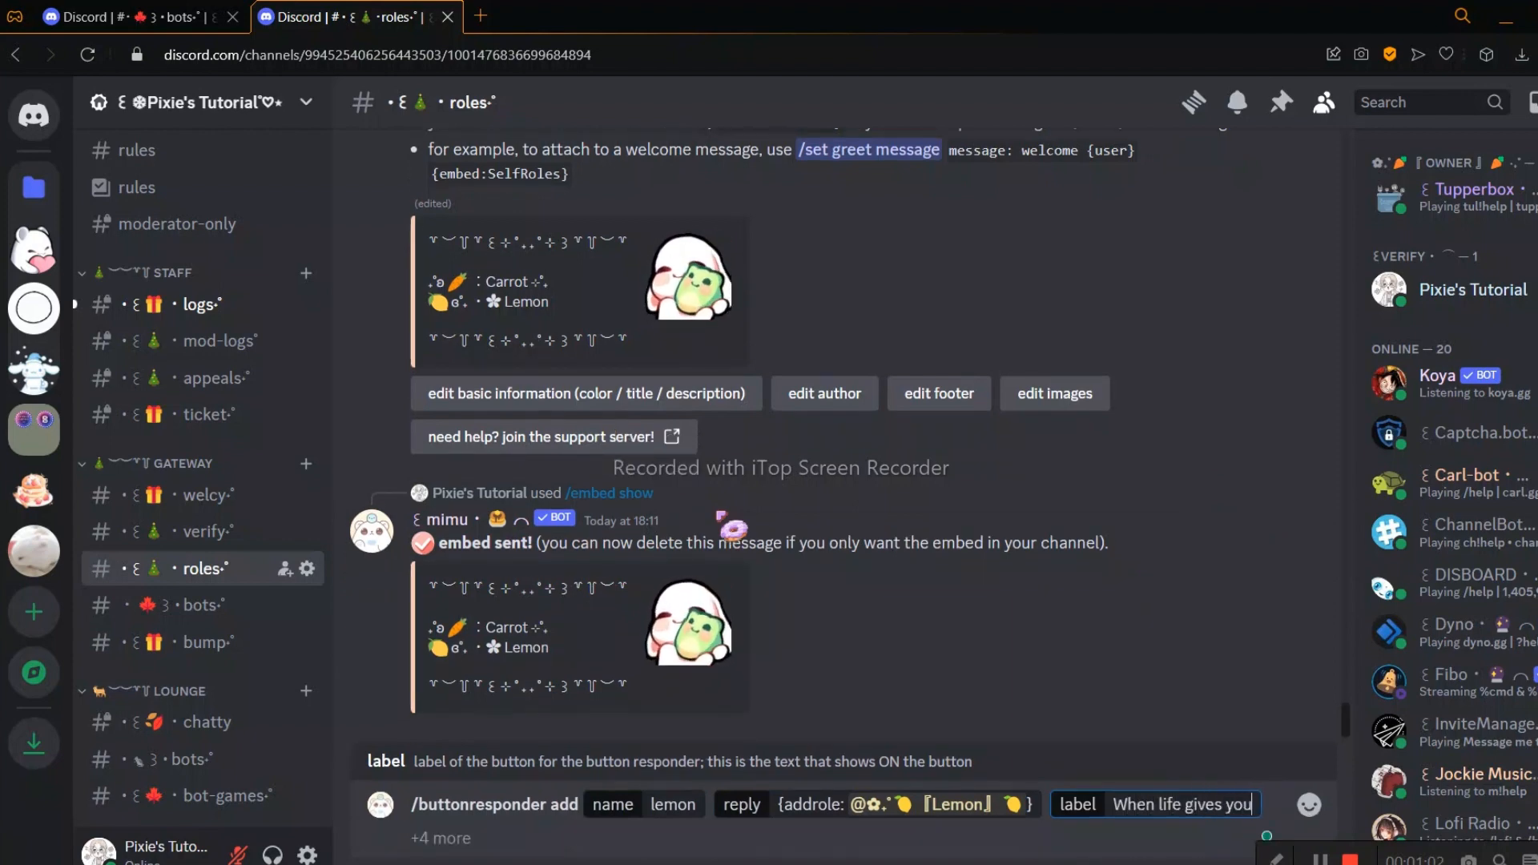
type(" lemon")
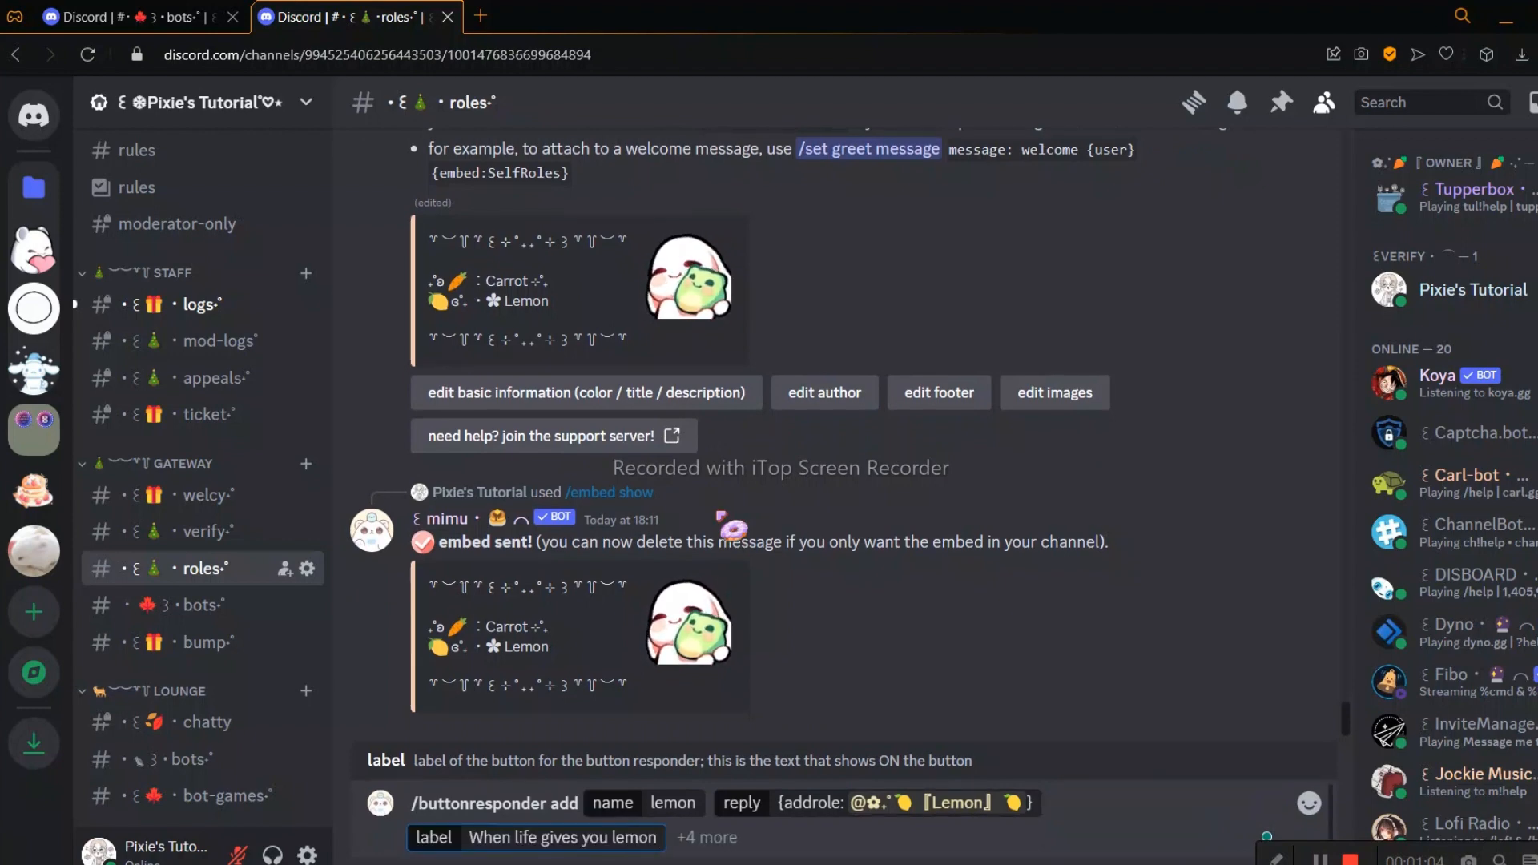
type("s")
Step: Set the button's color to red and its emoji to the lemon
left_click(816, 839)
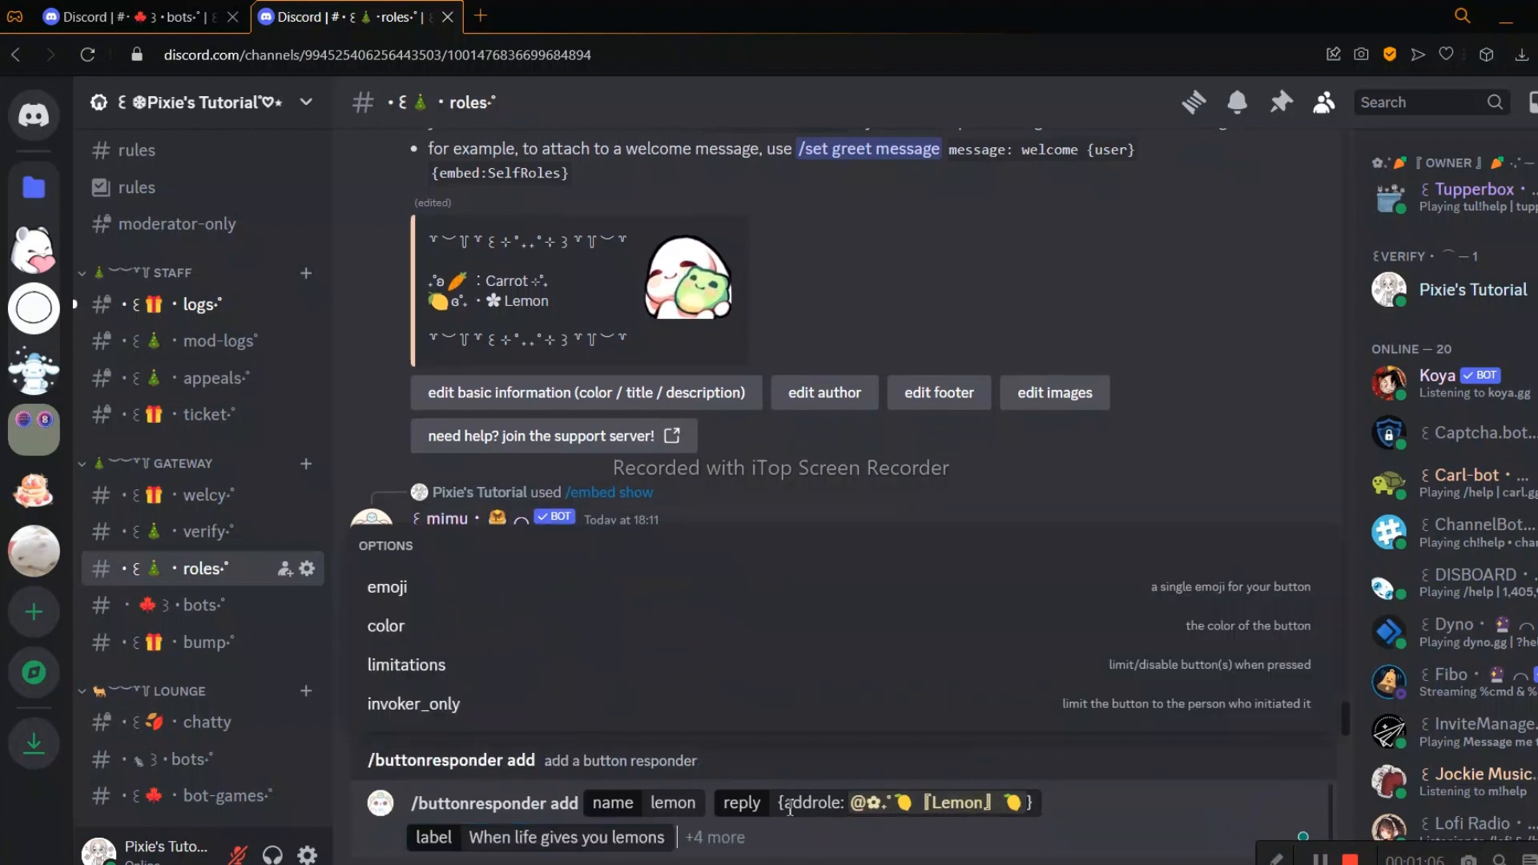
left_click(533, 635)
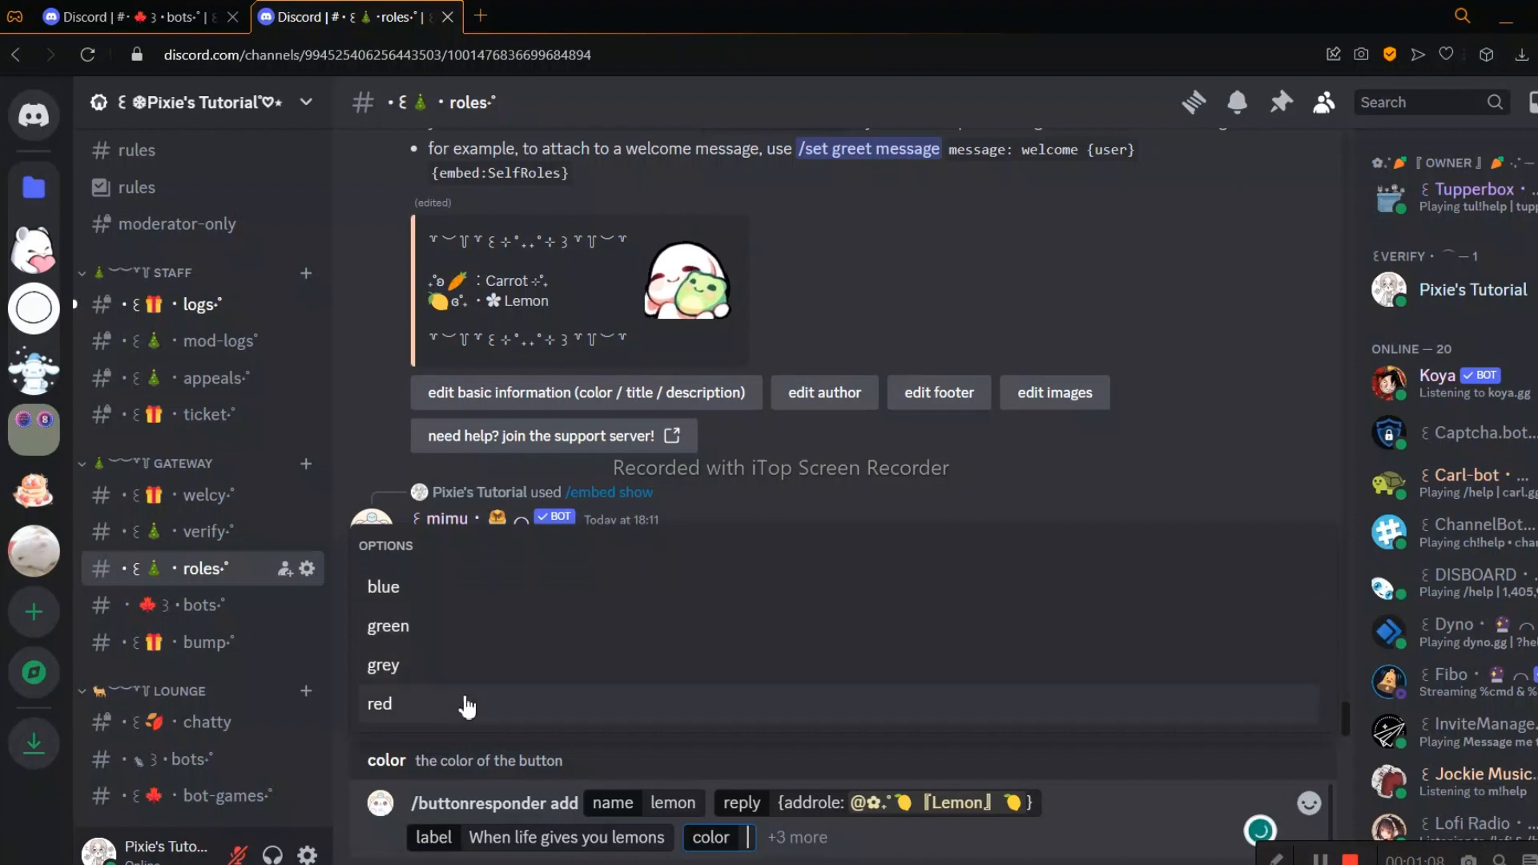
left_click(433, 705)
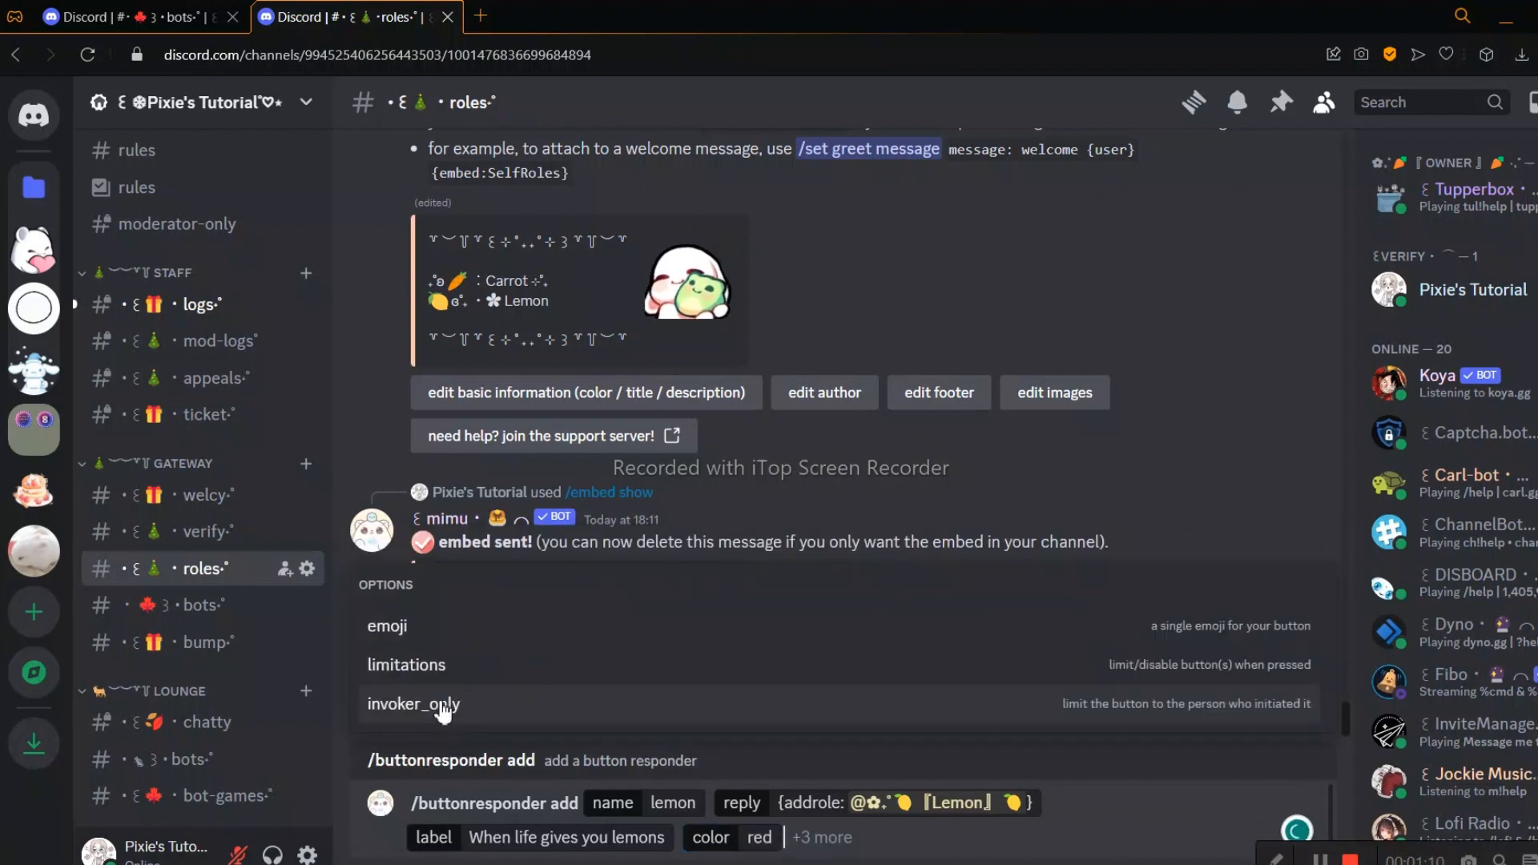
left_click(492, 627)
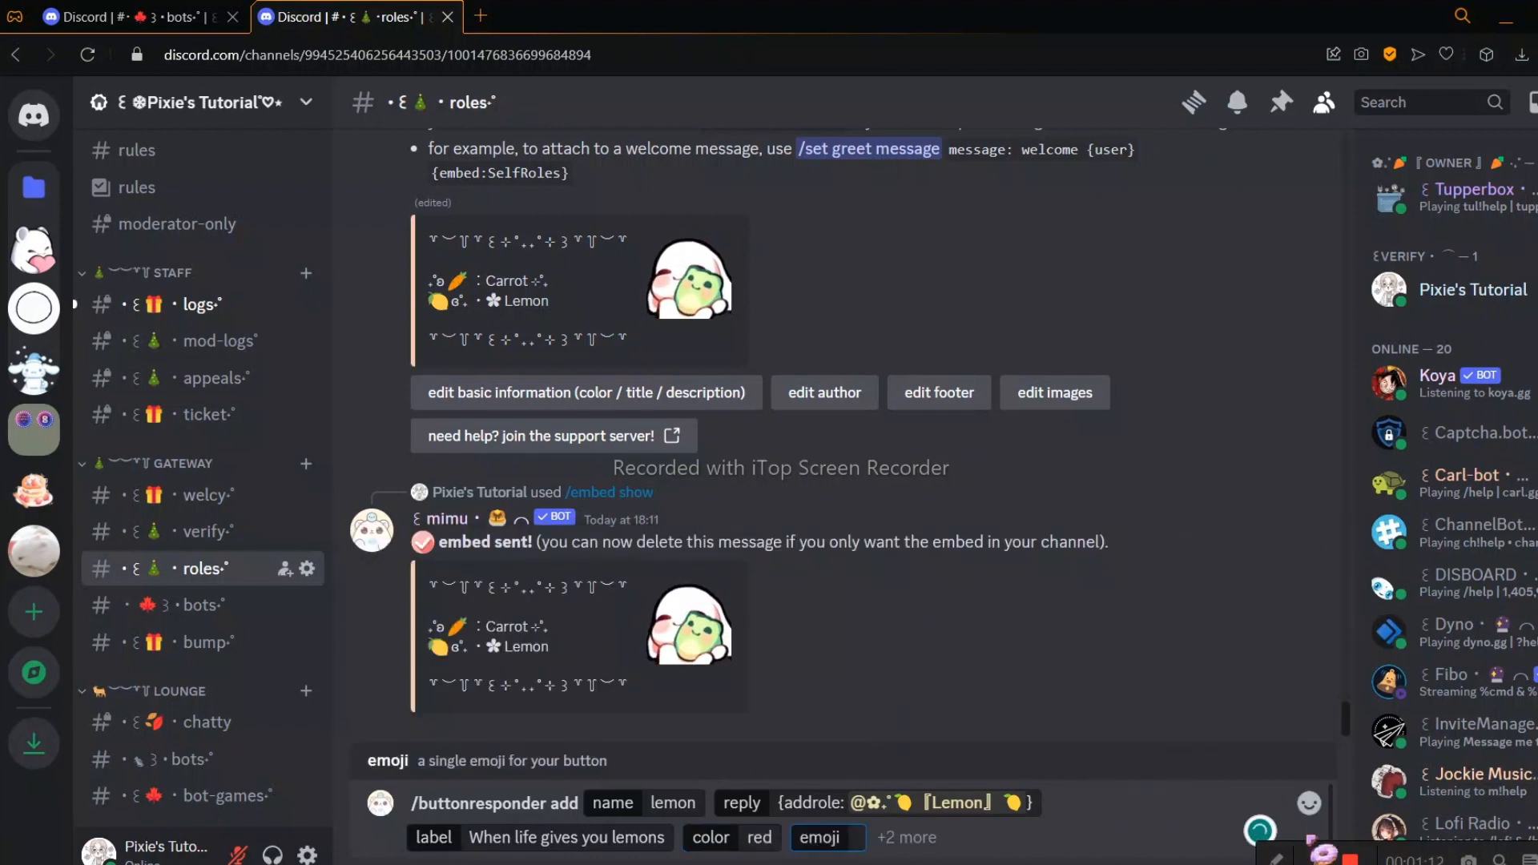
left_click(1310, 804)
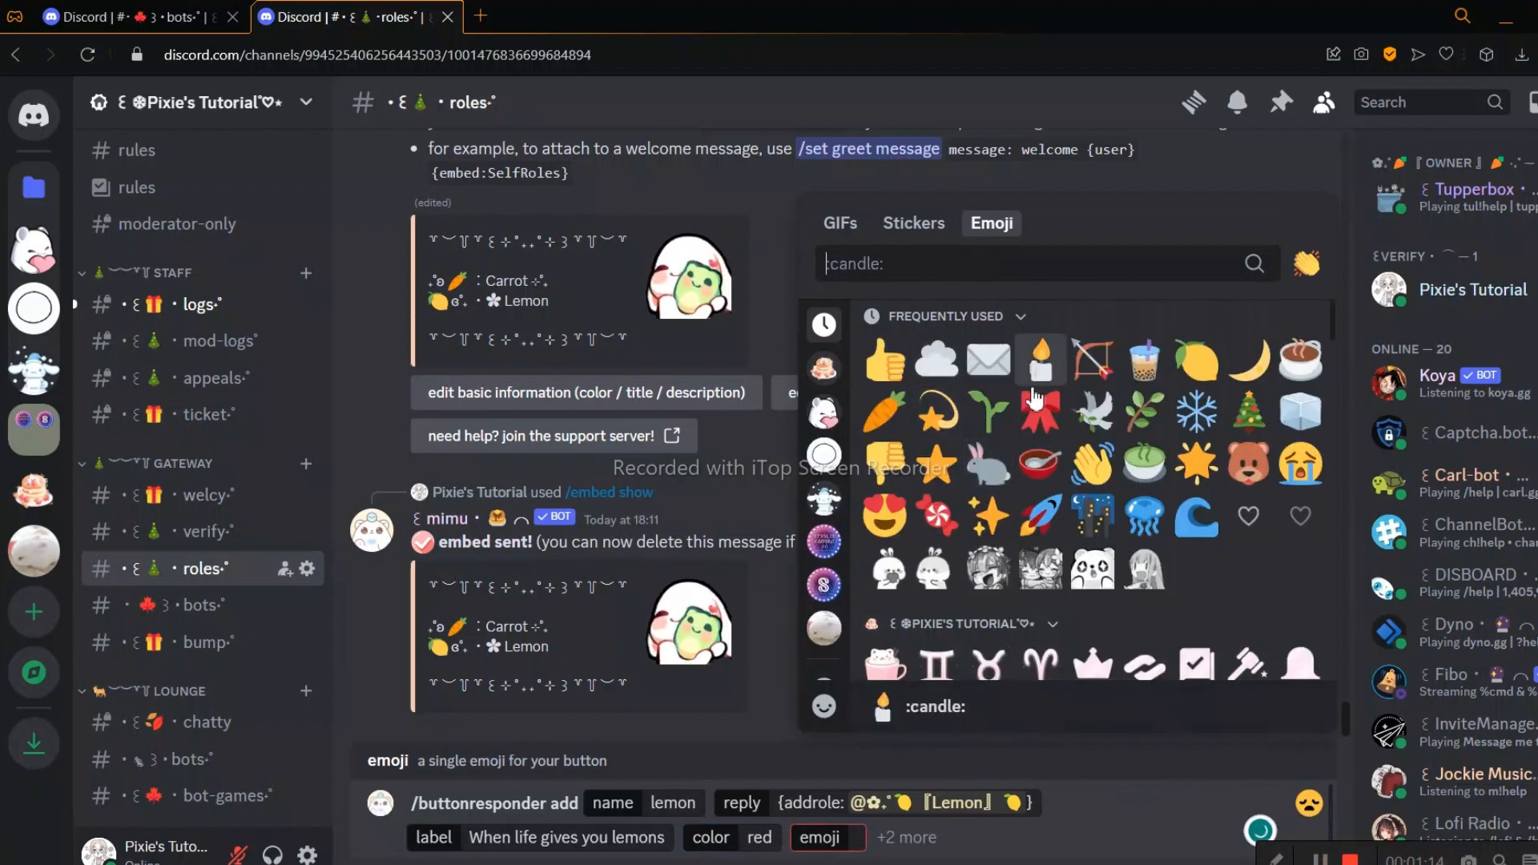
left_click(1196, 361)
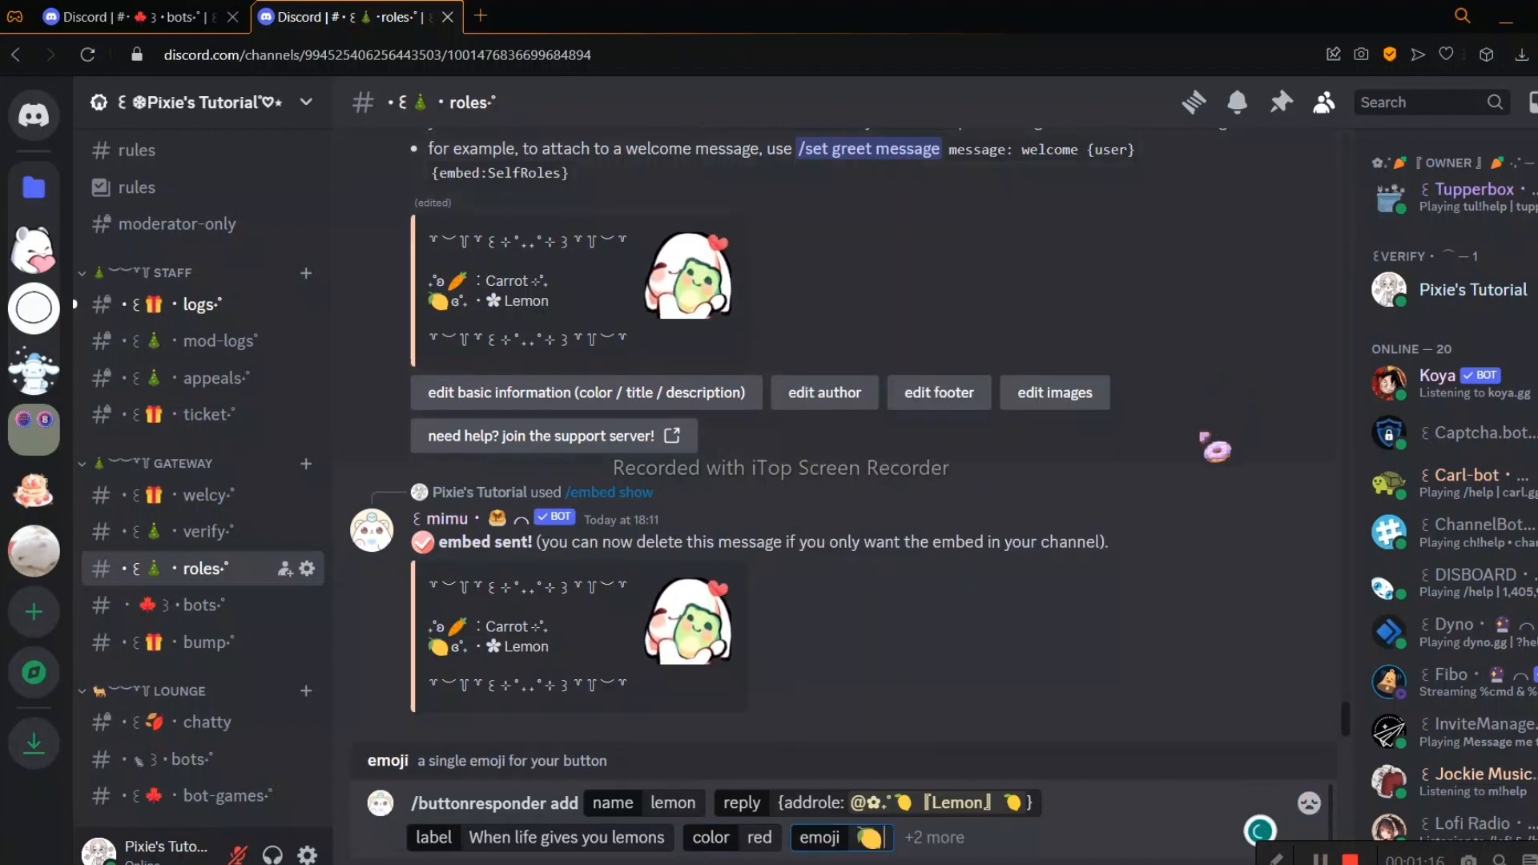
Step: Set limitations to never disable the button and invoker_only to let anyone click it, and submit the button responder command
left_click(975, 829)
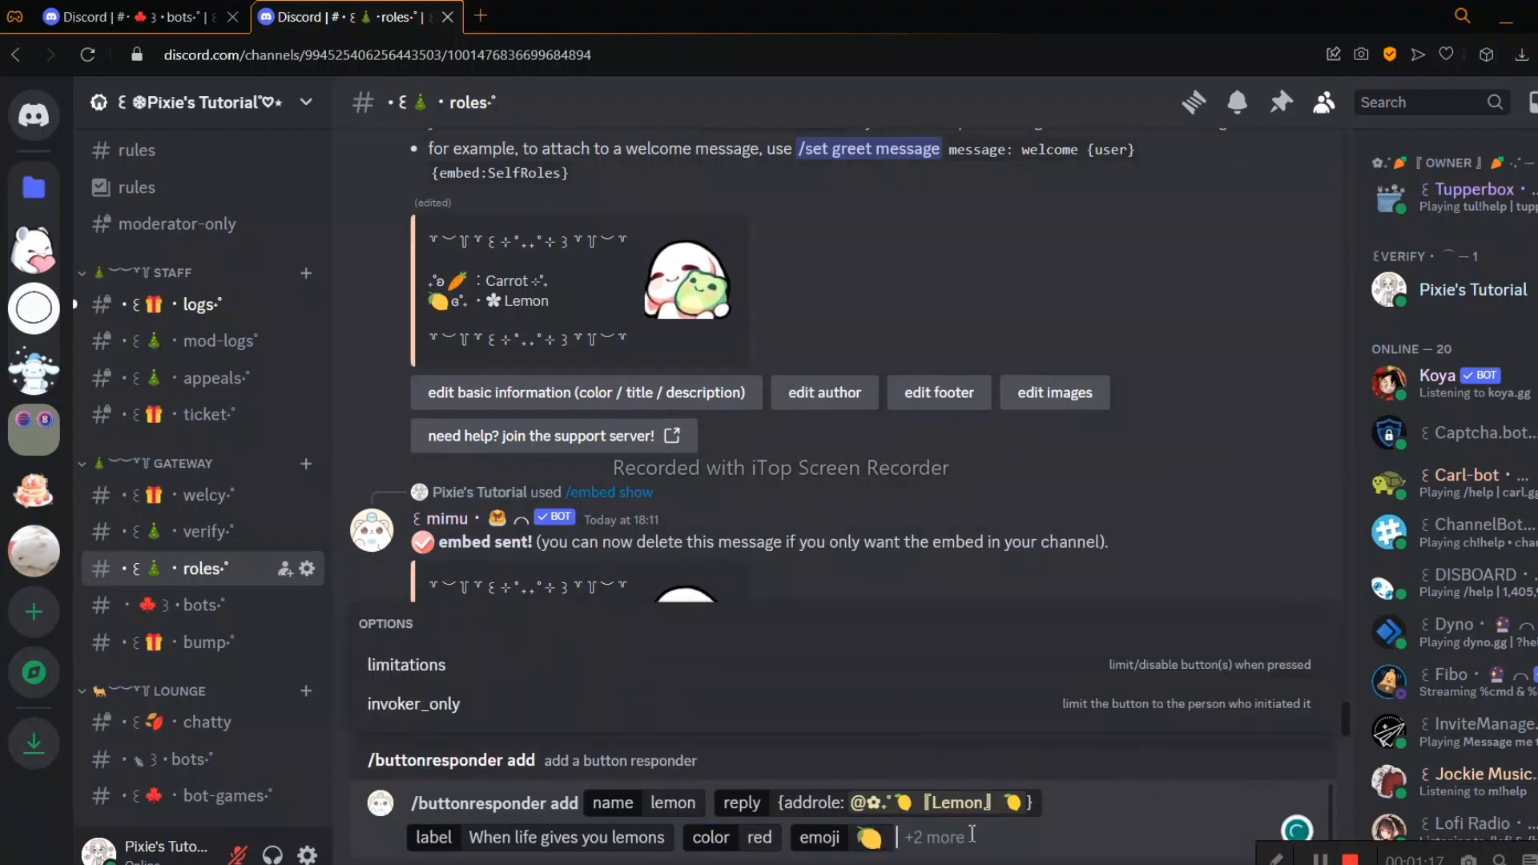
left_click(476, 683)
left_click(447, 637)
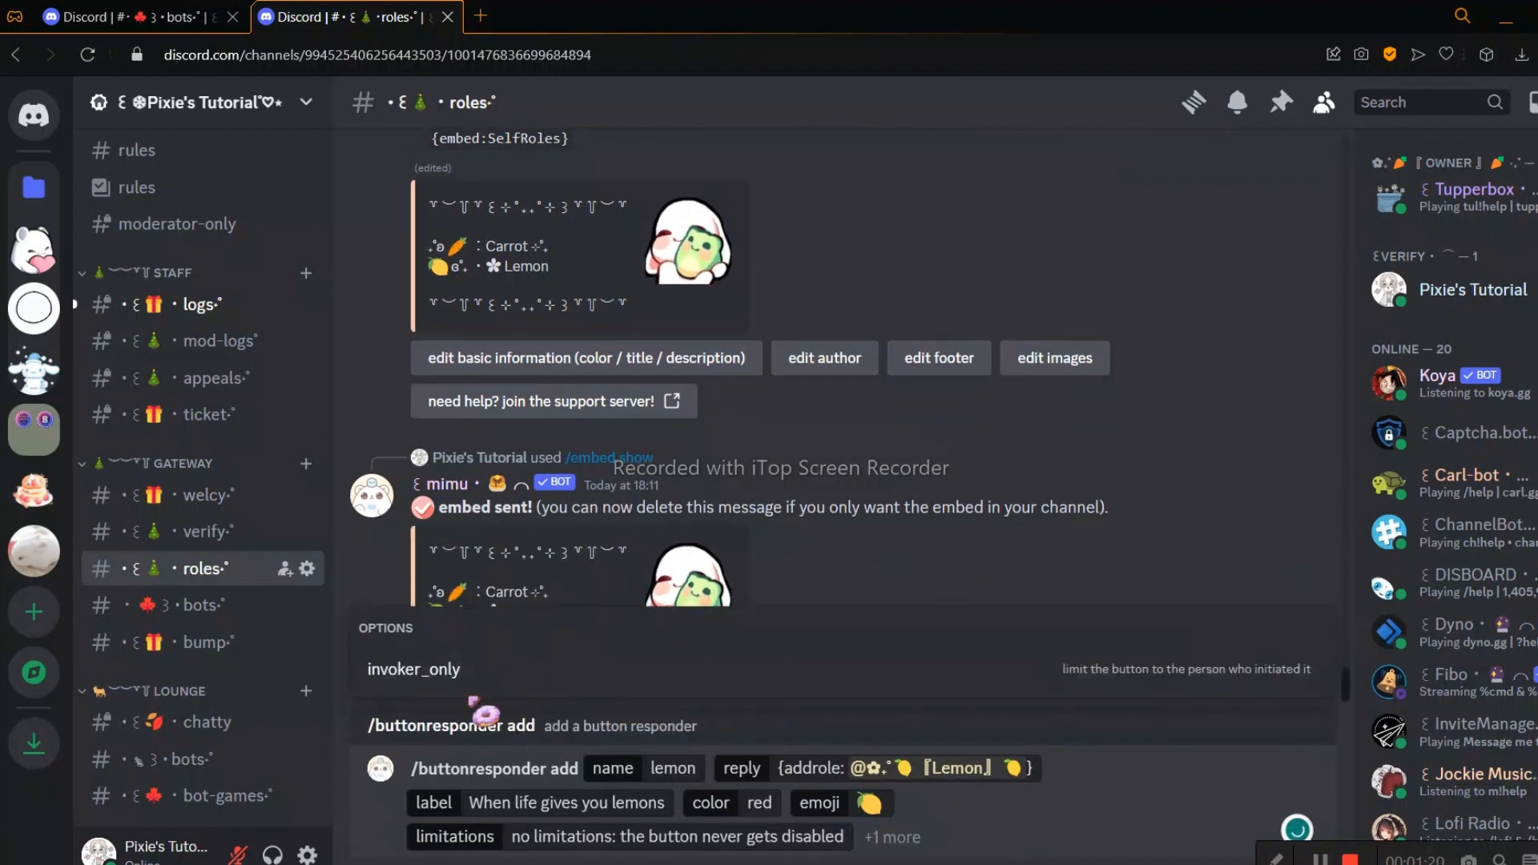
left_click(458, 670)
left_click(457, 633)
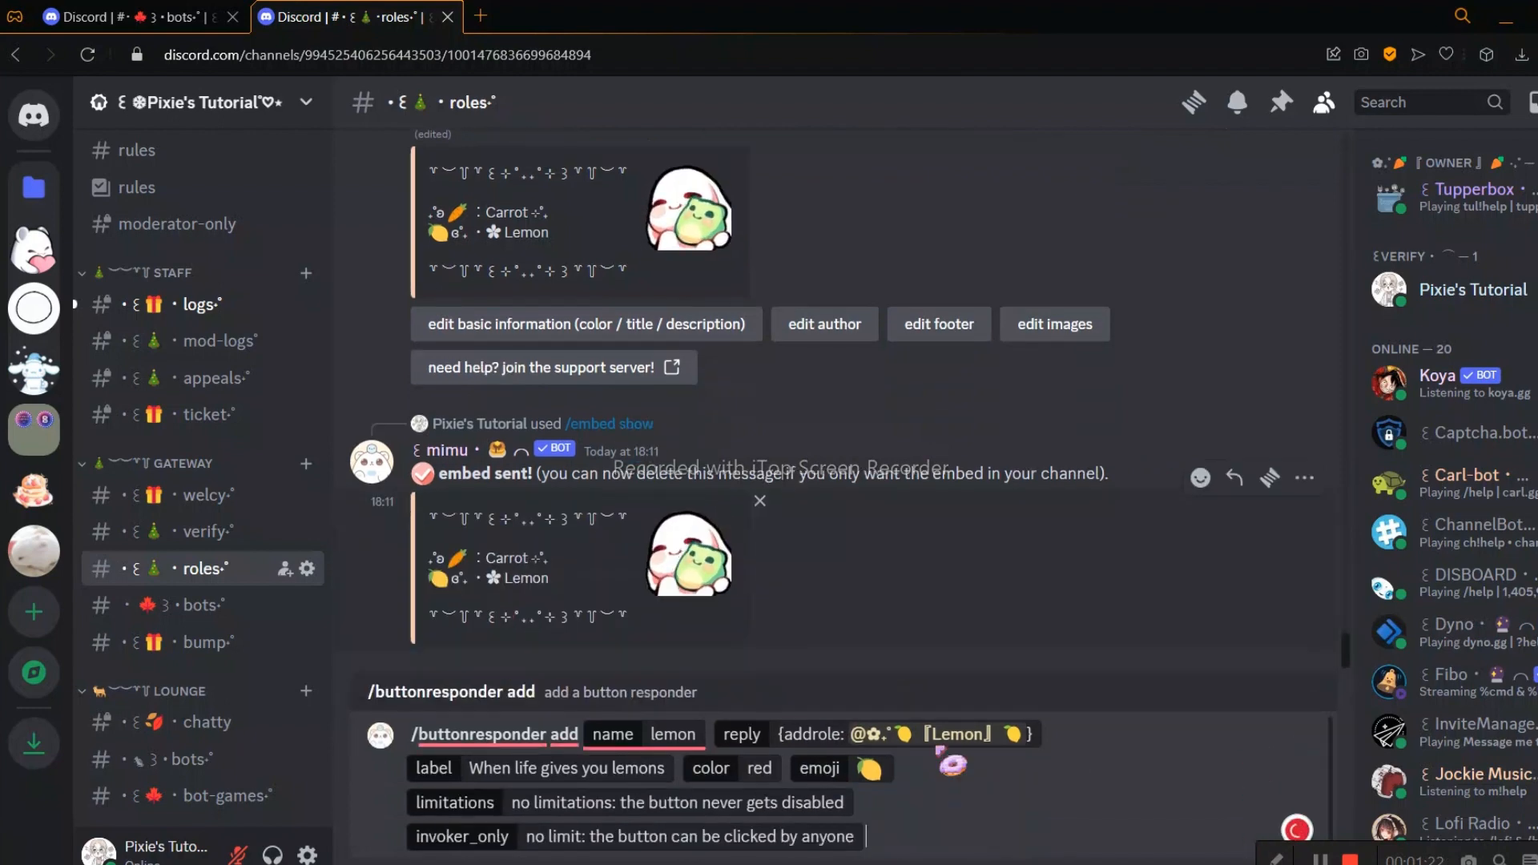
key("Return")
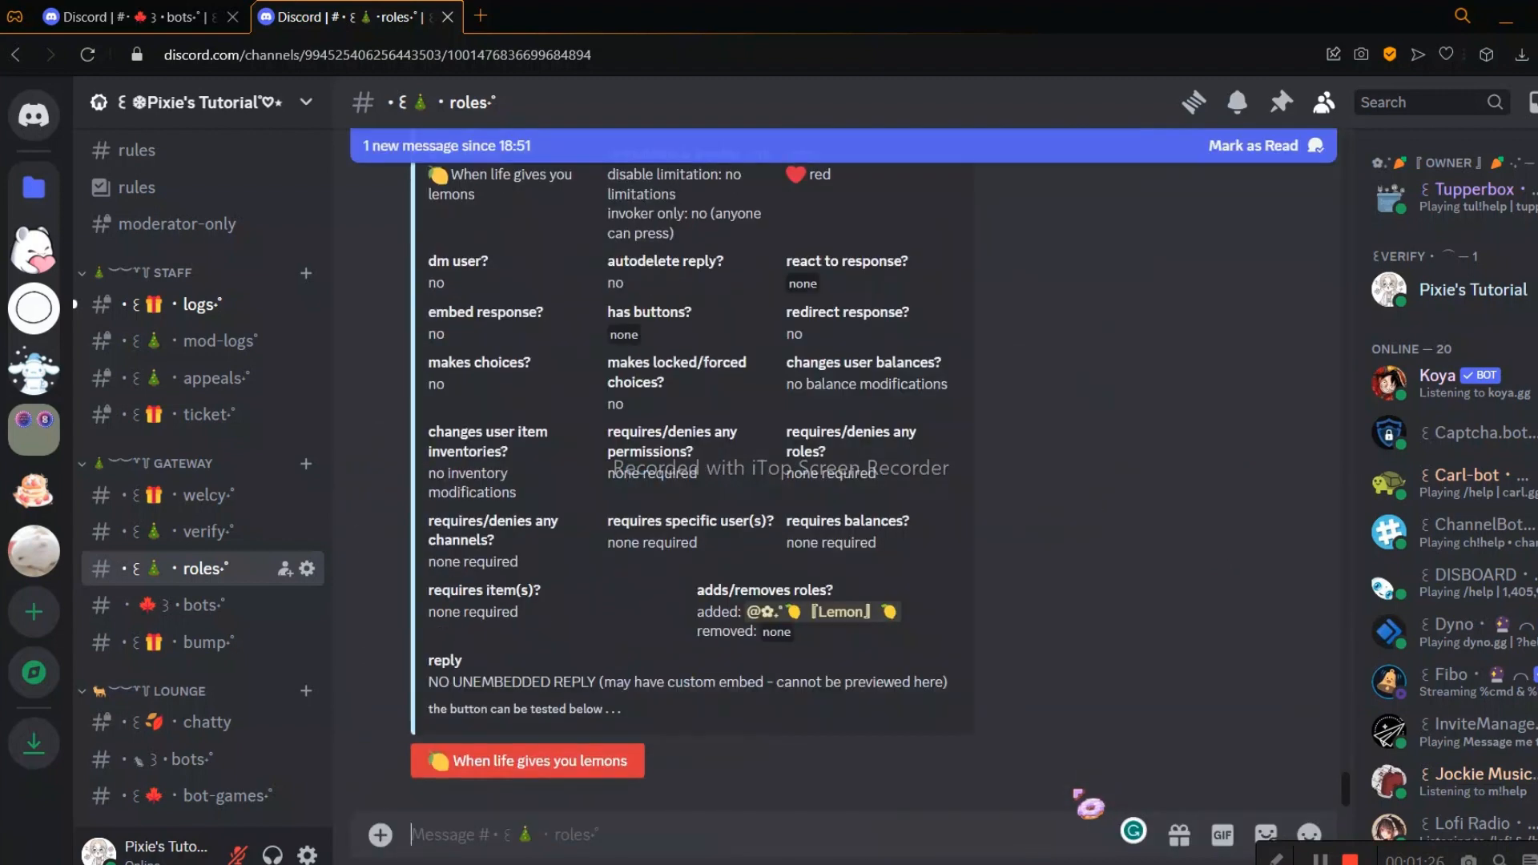
Step: Test the "When life gives you lemons" button and check the roles on your own member profile
left_click(637, 769)
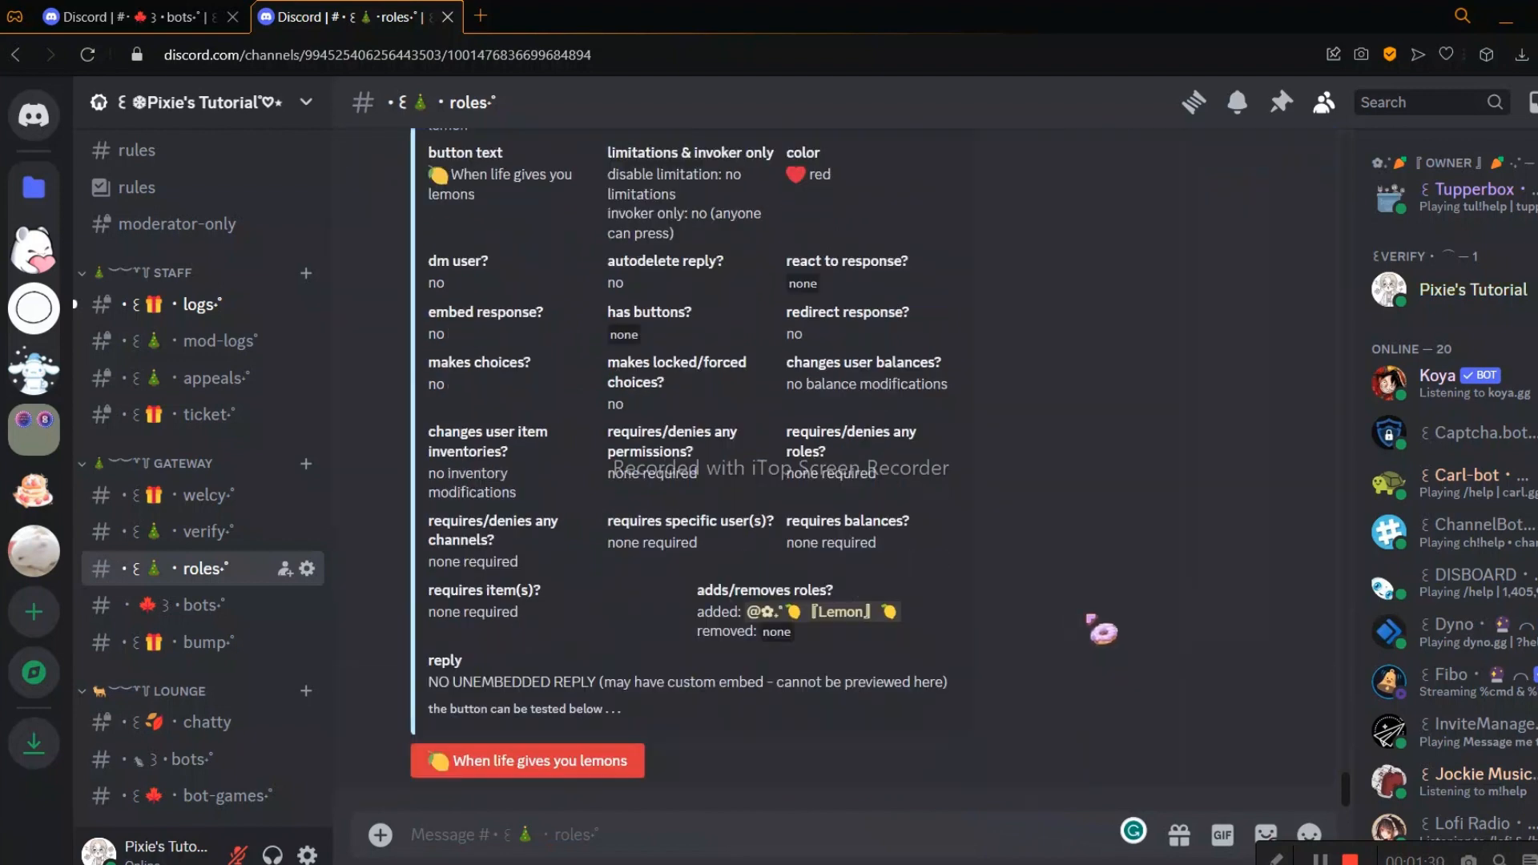
left_click(1484, 317)
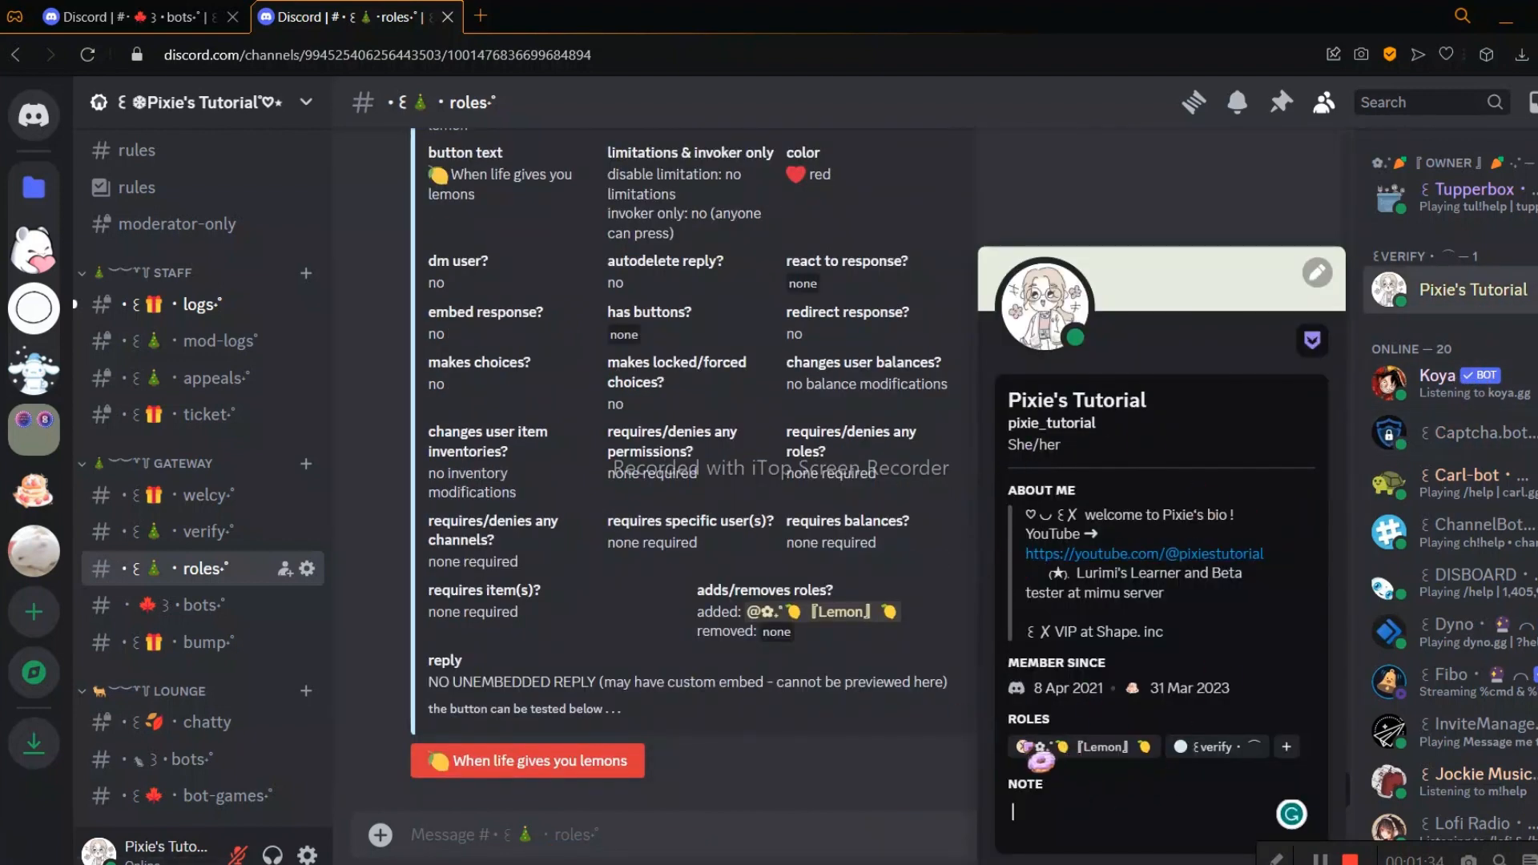
Step: Use the "When life gives you lemons" button a second time and recheck the roles on your own member profile
left_click(856, 761)
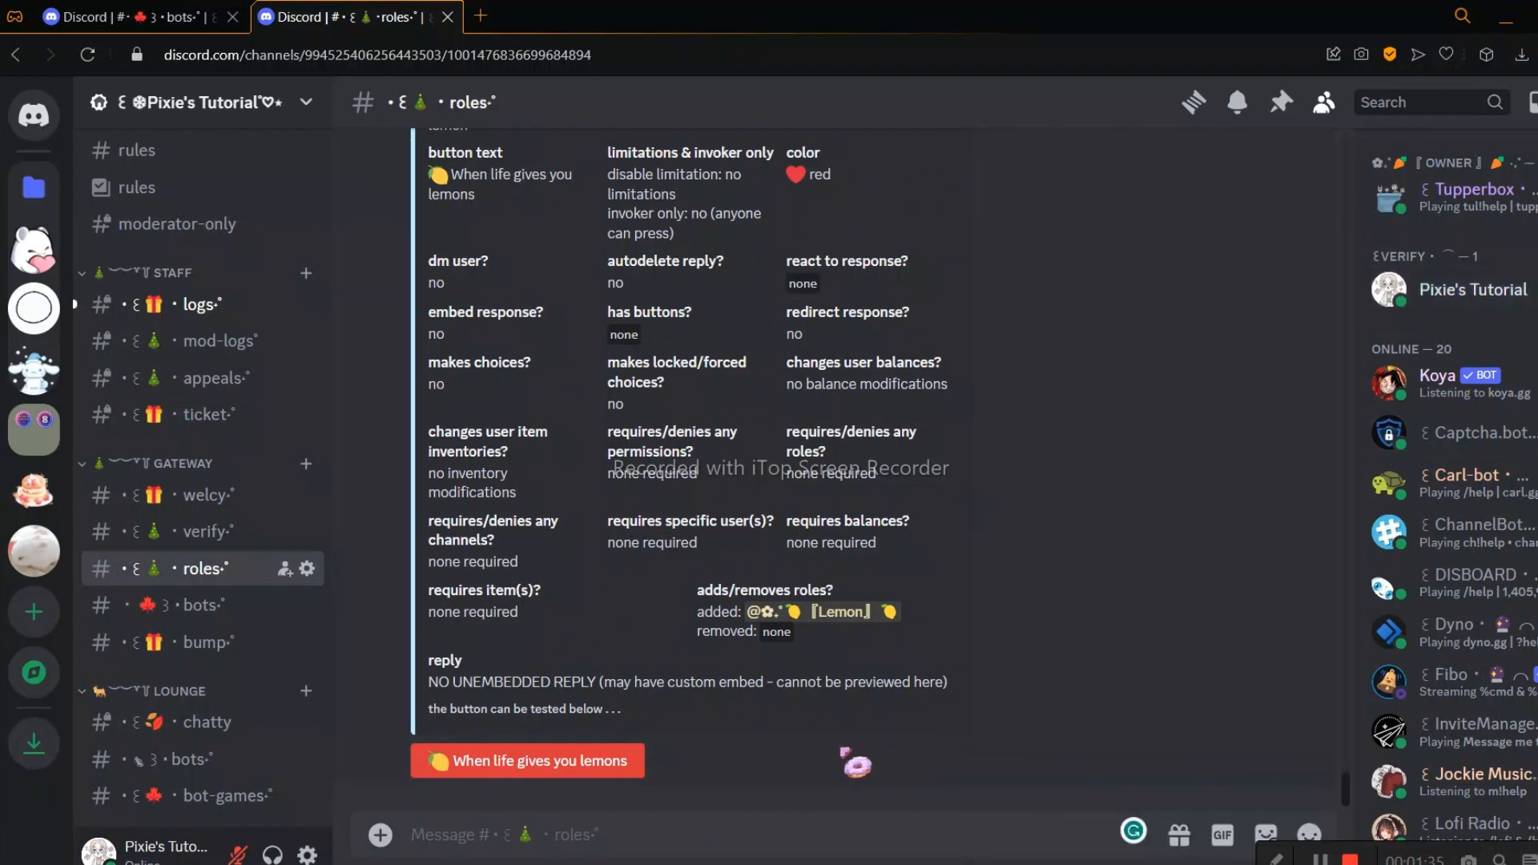
left_click(637, 763)
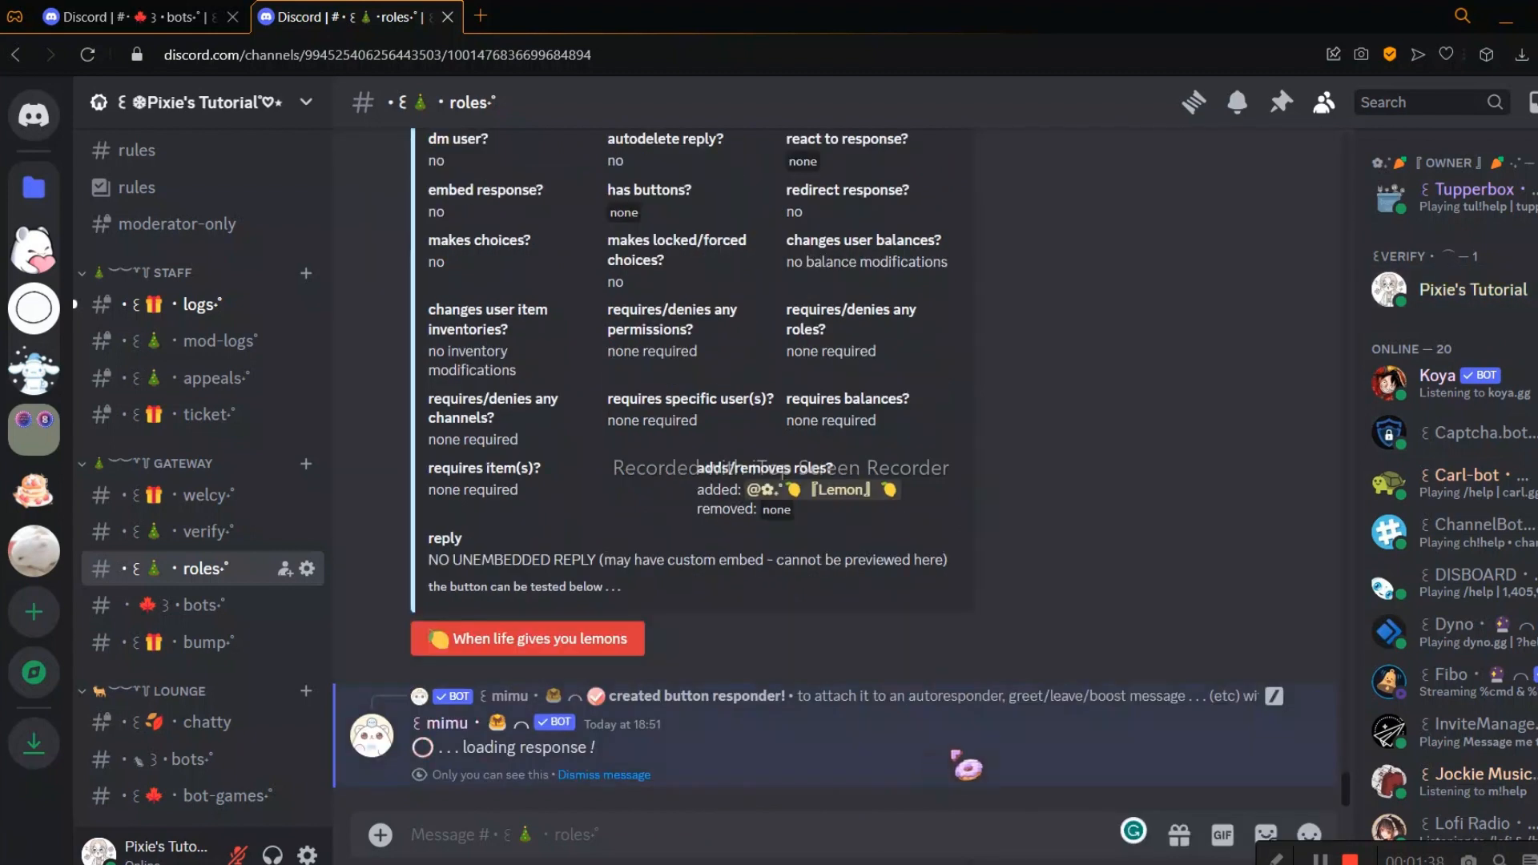
left_click(1501, 295)
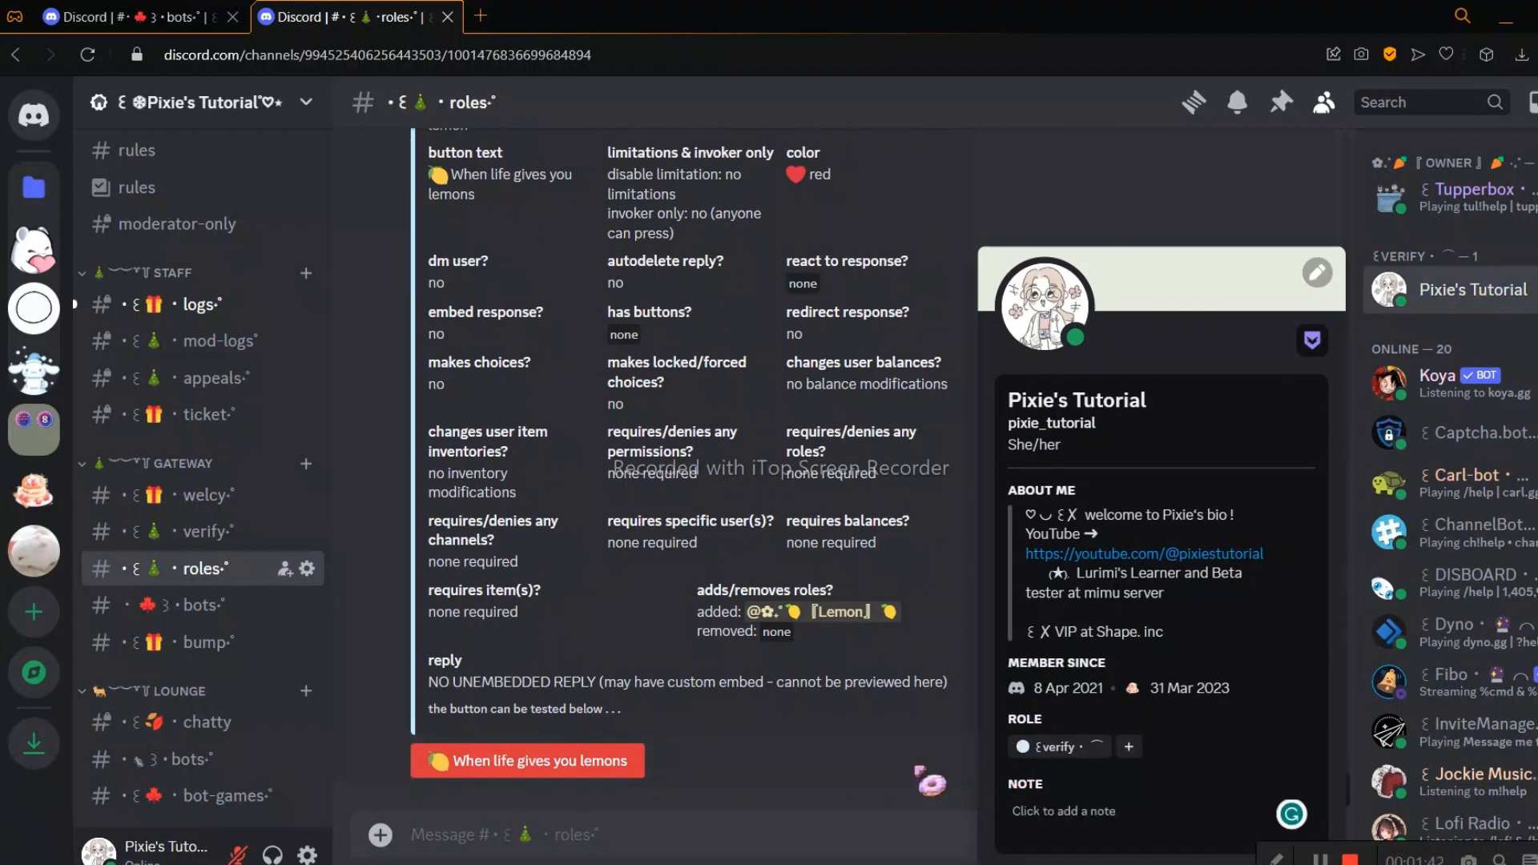
left_click(884, 747)
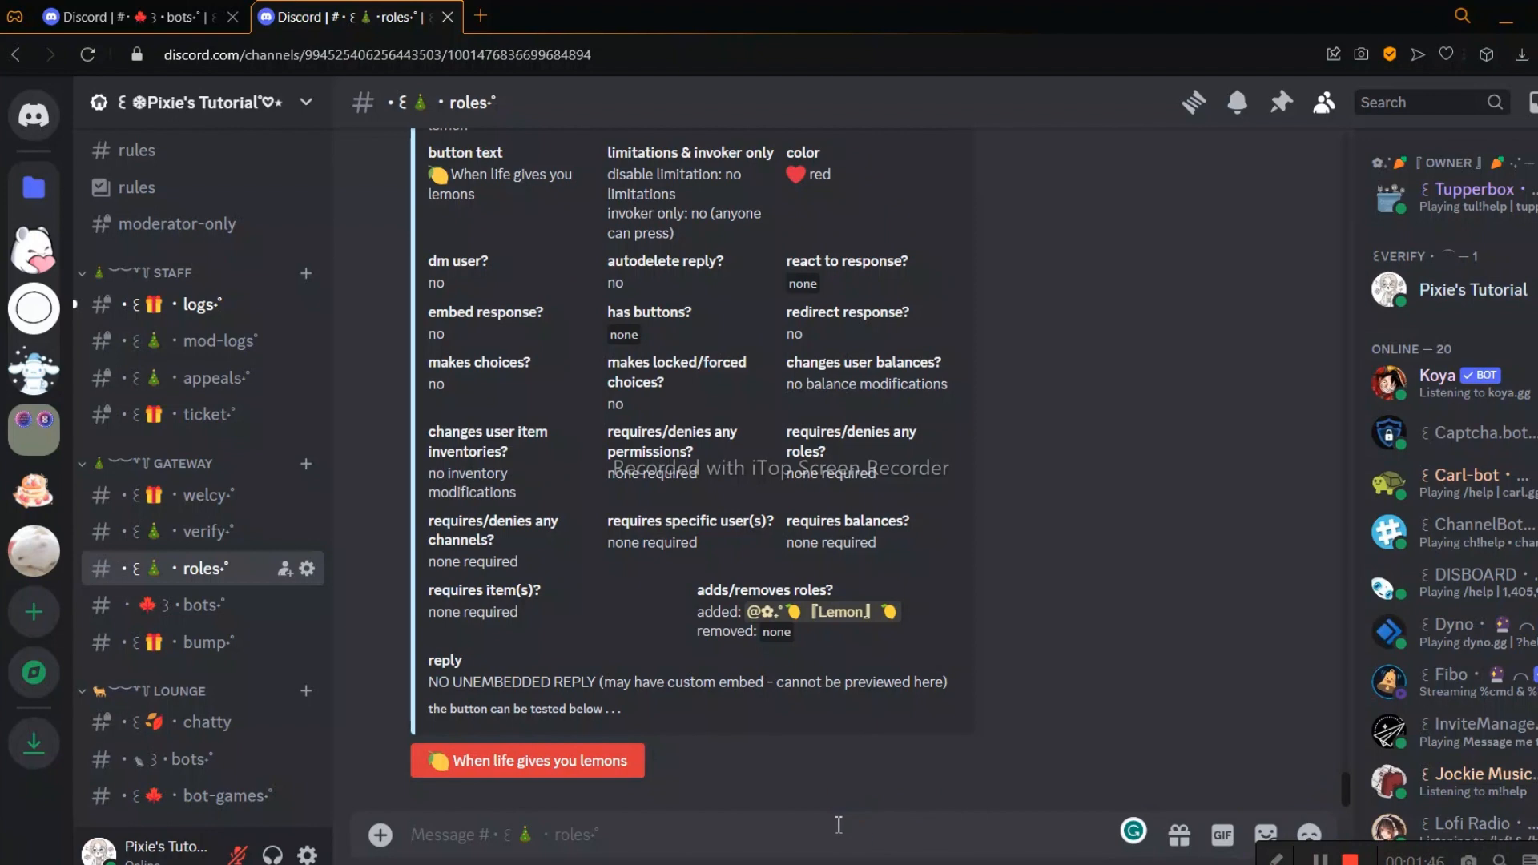
Step: Create a button responder named Carrot that adds the Carrot role, with label Carrot, carrot emoji, red color, never disabled and clickable by anyone
key("ctrl+v")
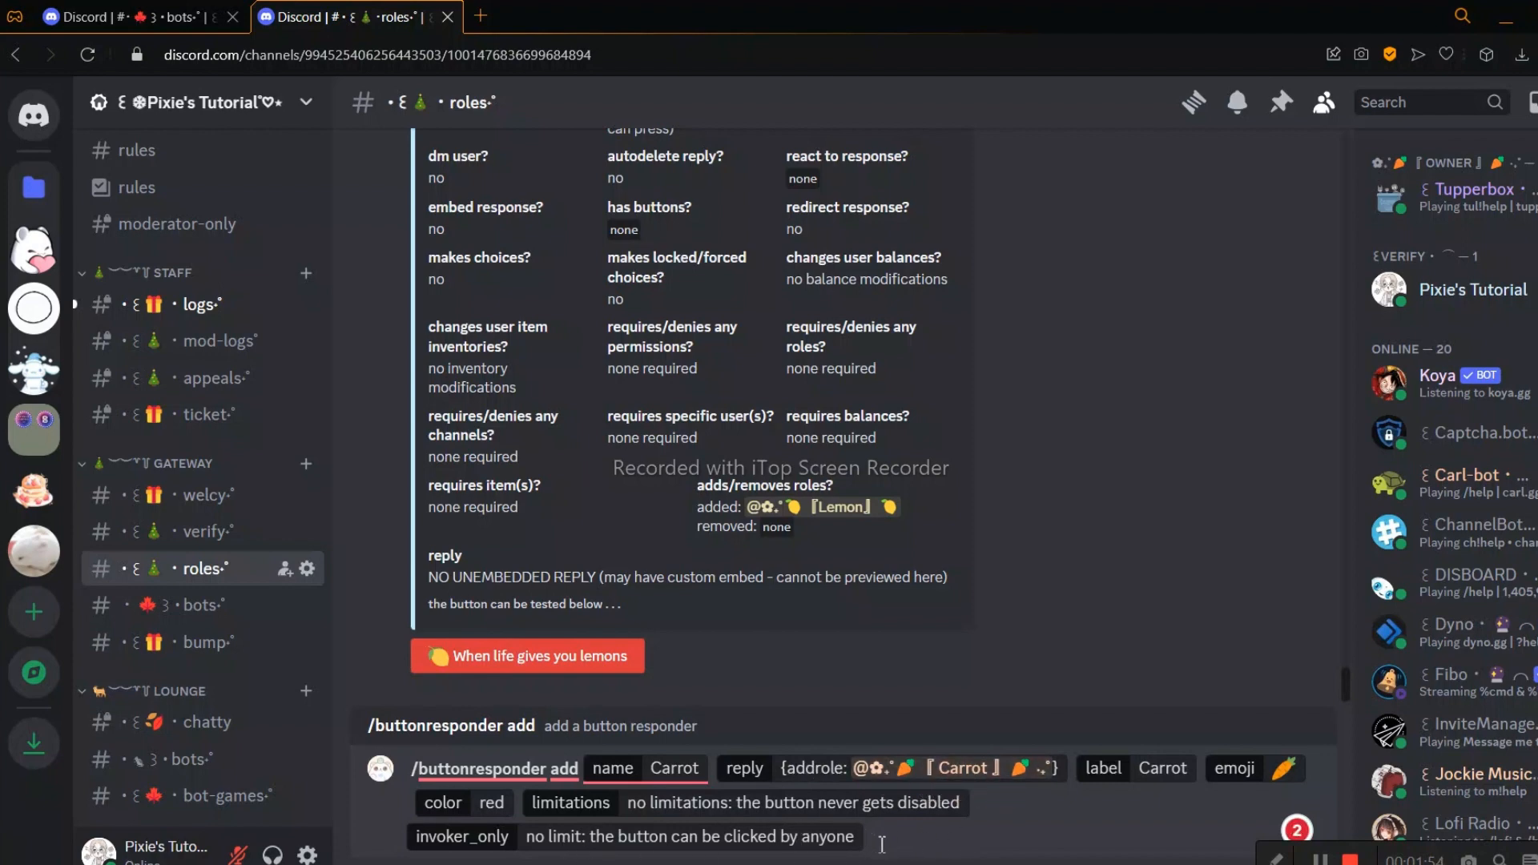
key("Return")
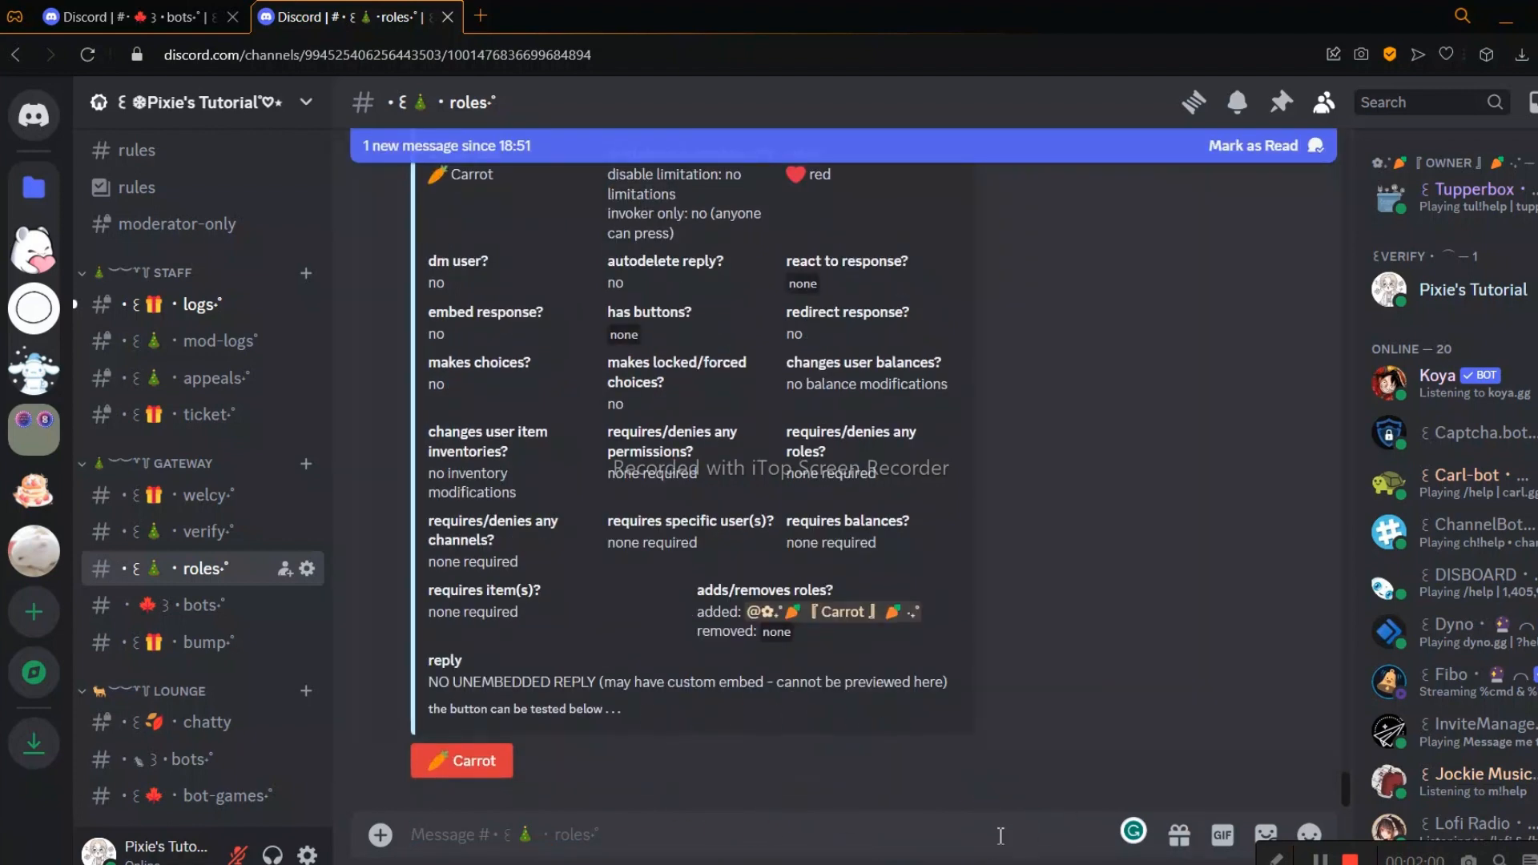
Step: Start Mimu's /send command with the content {embed: SelfRoles}, taking the embed name from the earlier /embed show command
type("/")
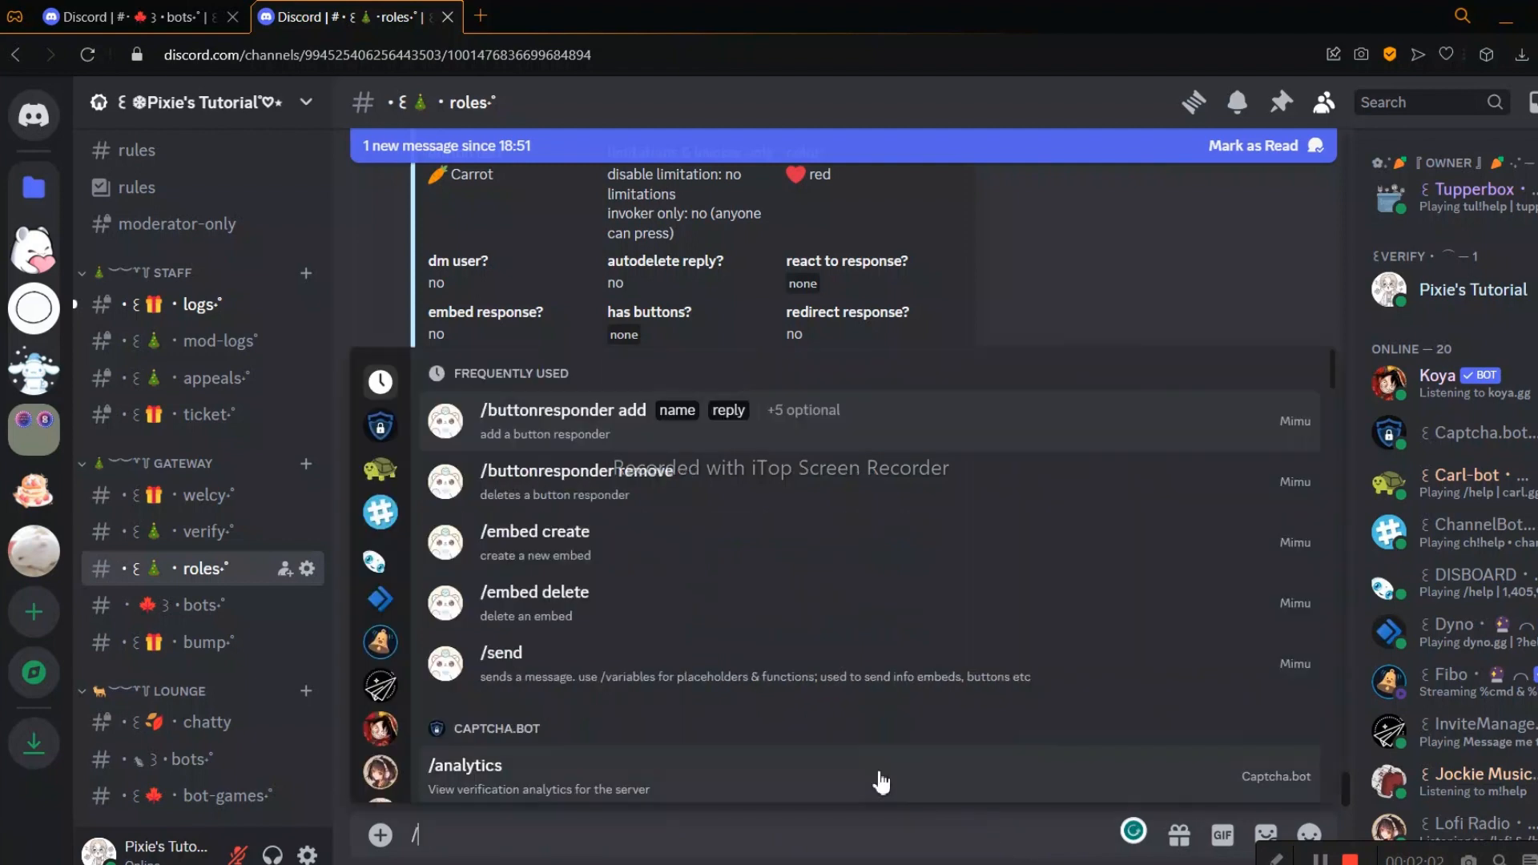
type("send")
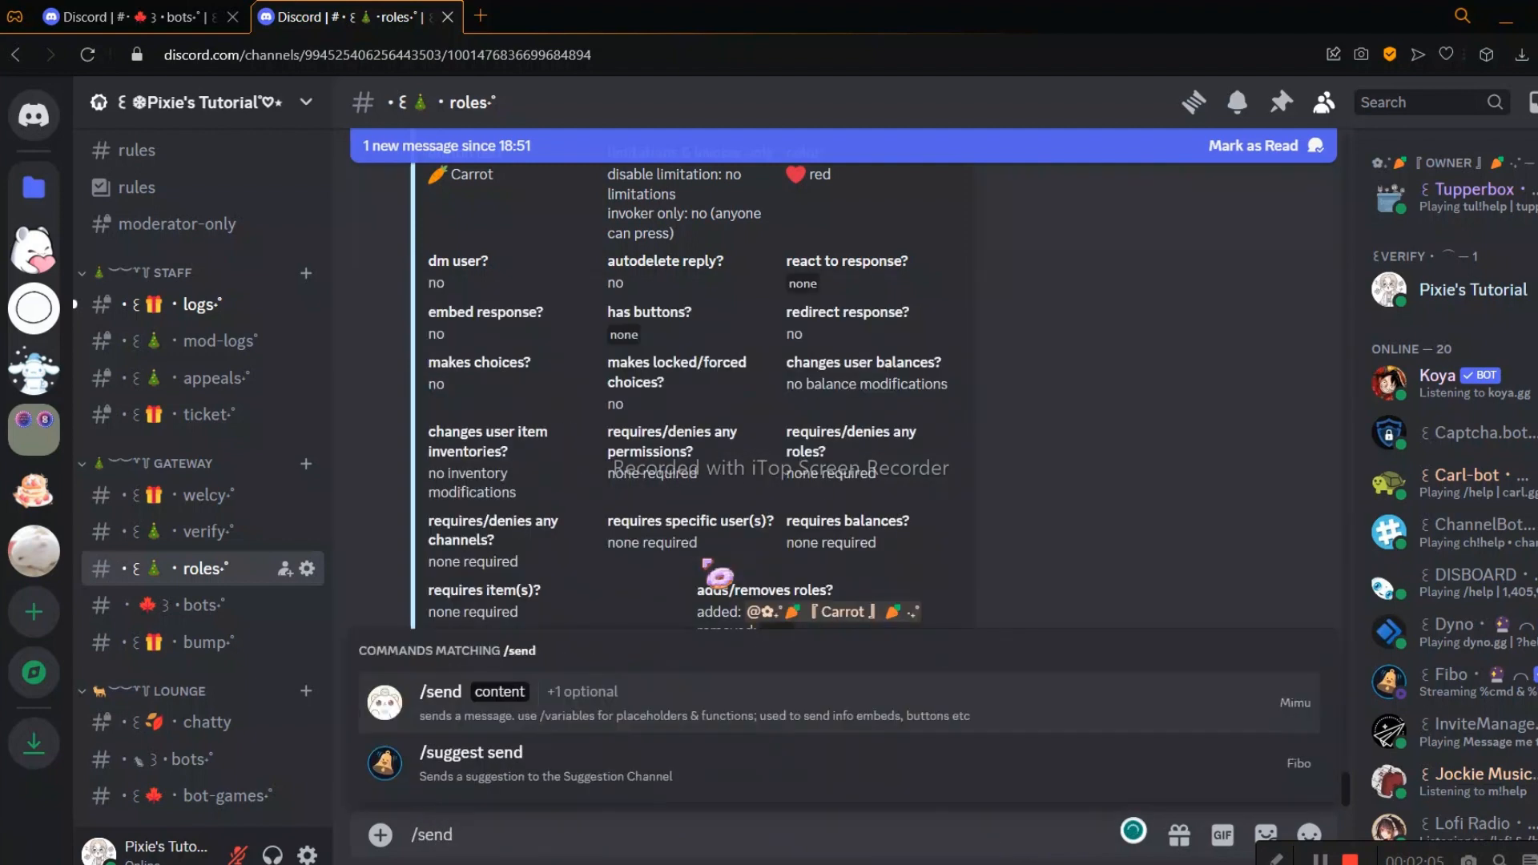
left_click(580, 715)
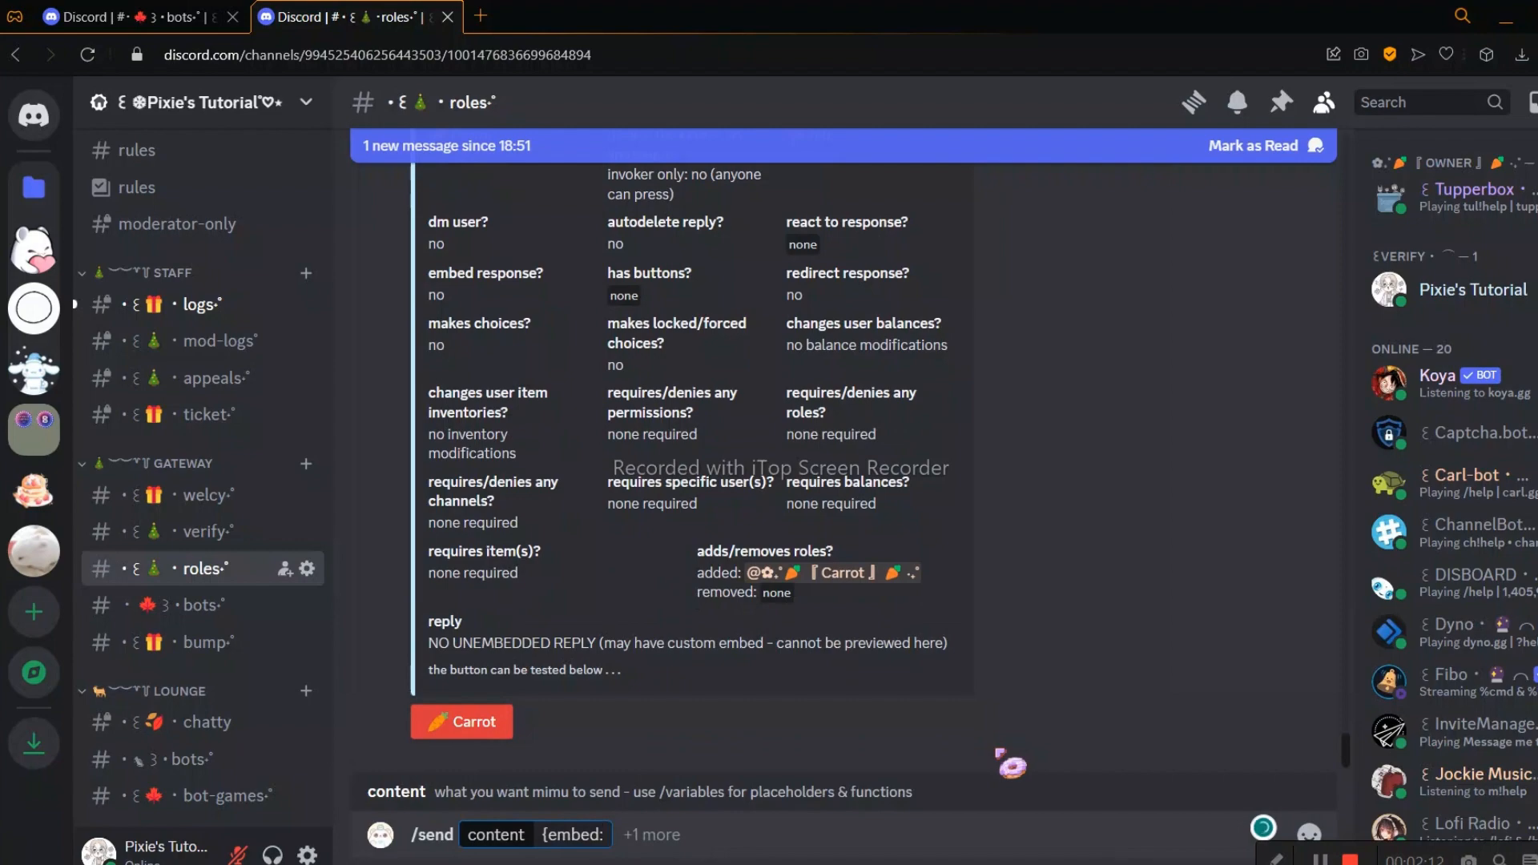
left_click_drag(1355, 771, 1354, 654)
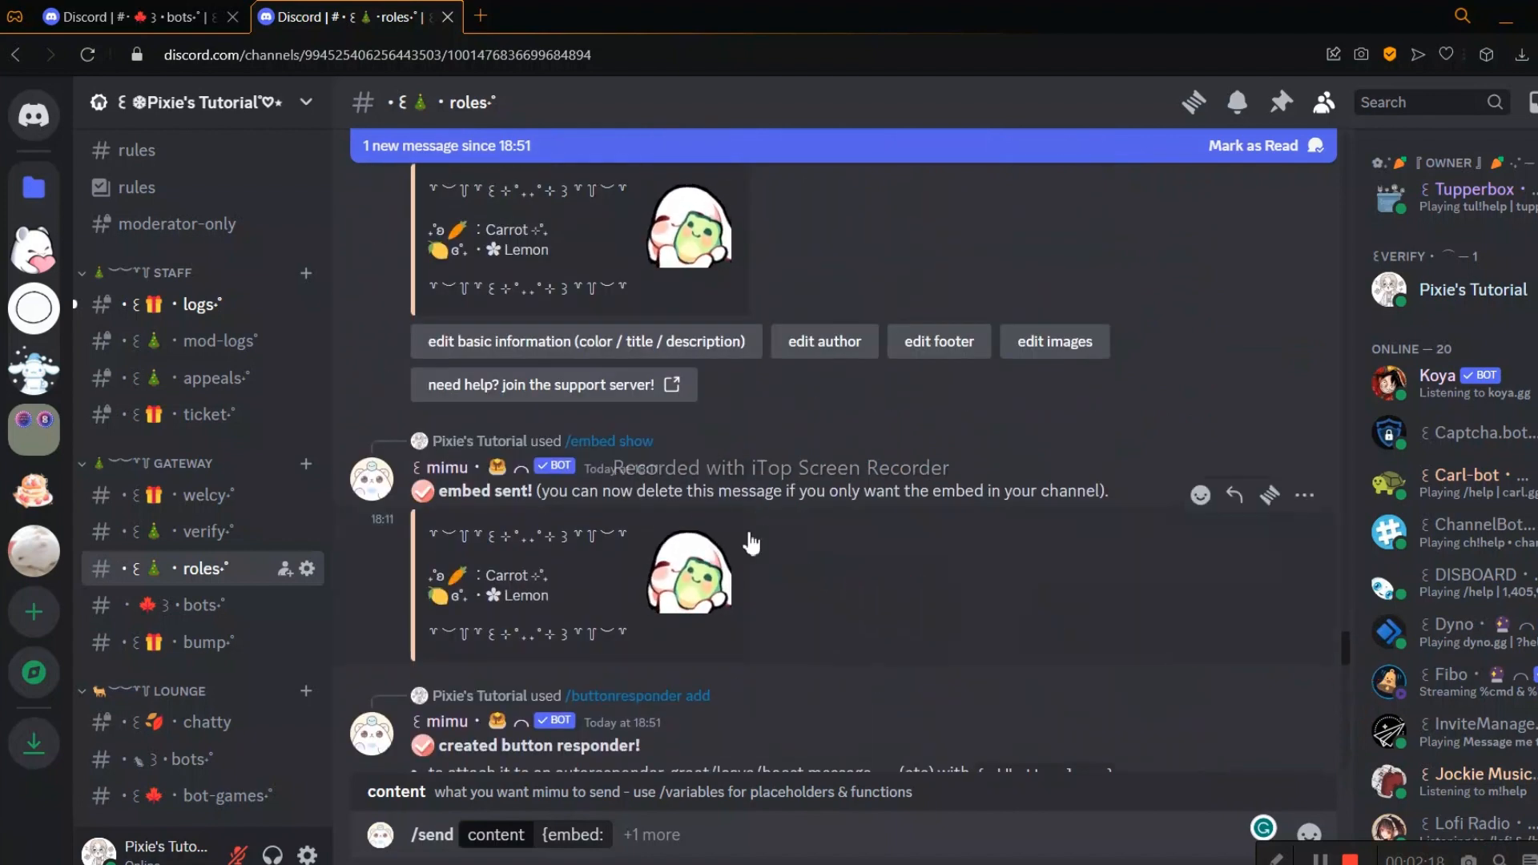
mouse_move(611, 441)
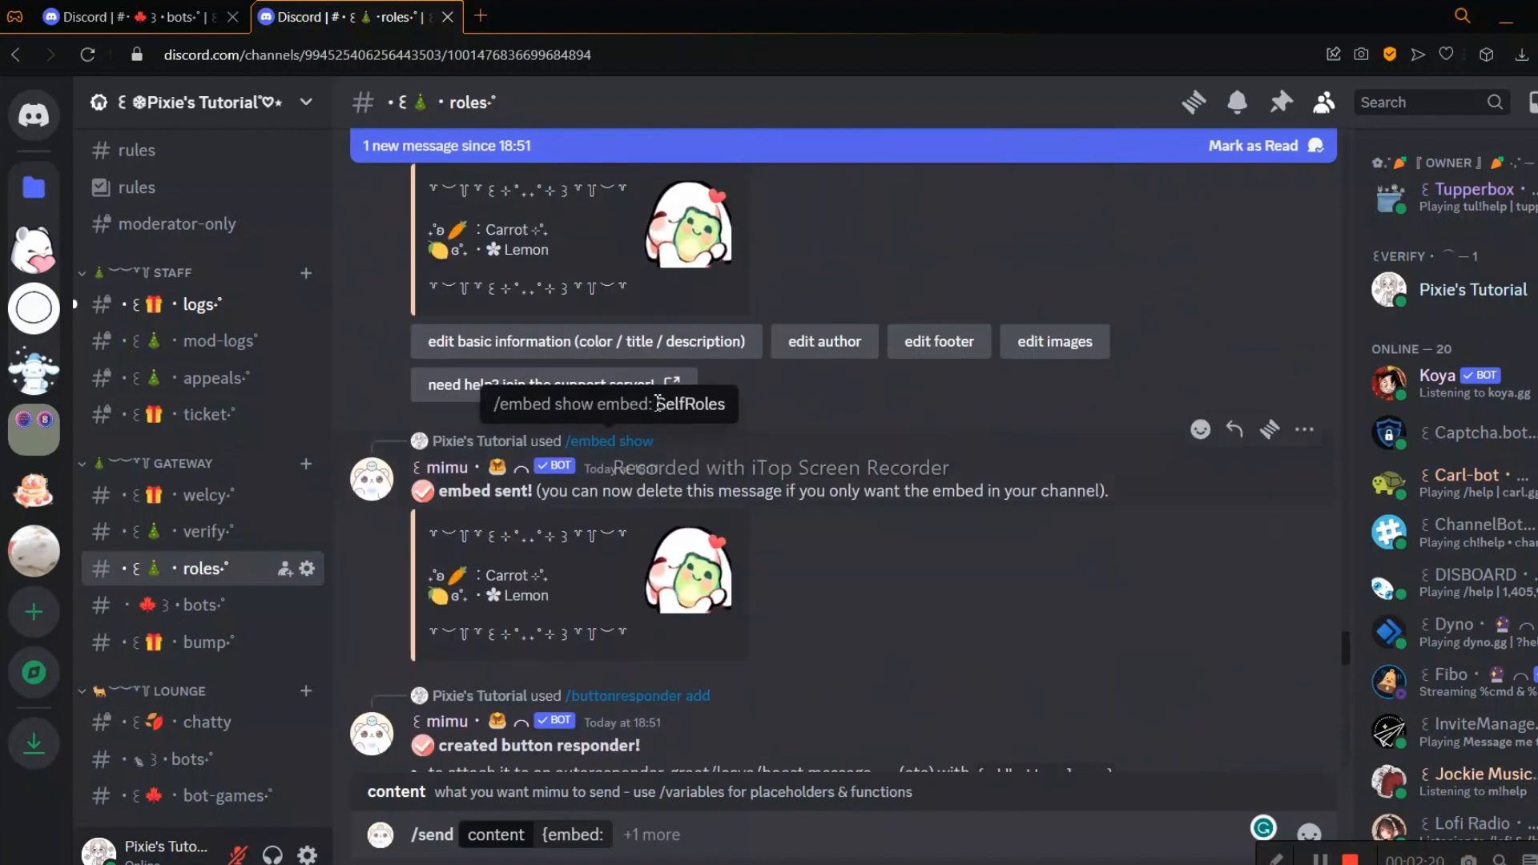
left_click_drag(654, 398, 725, 408)
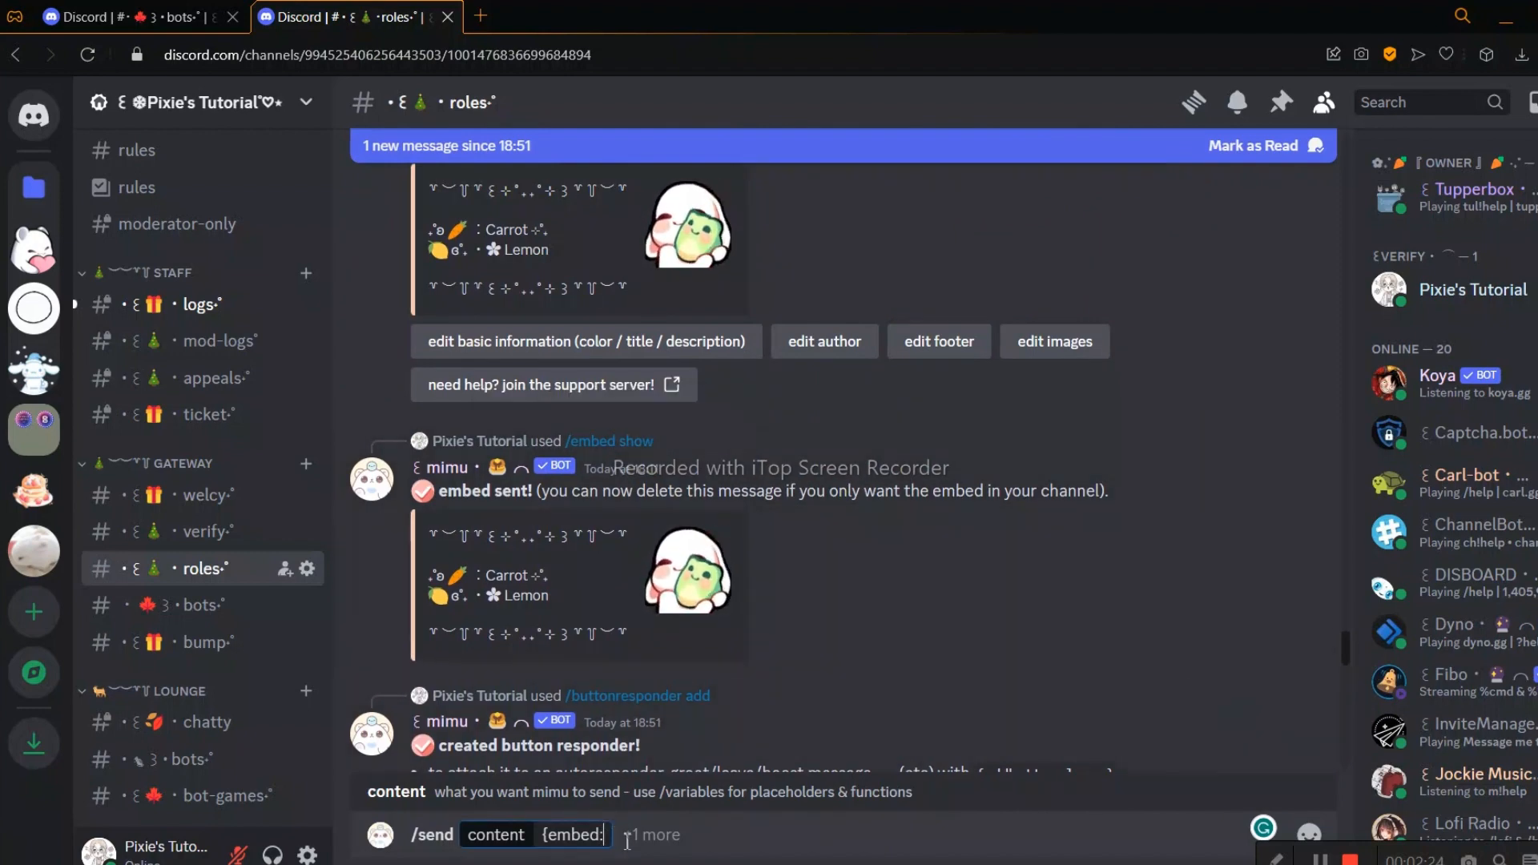
type("SelfRoles")
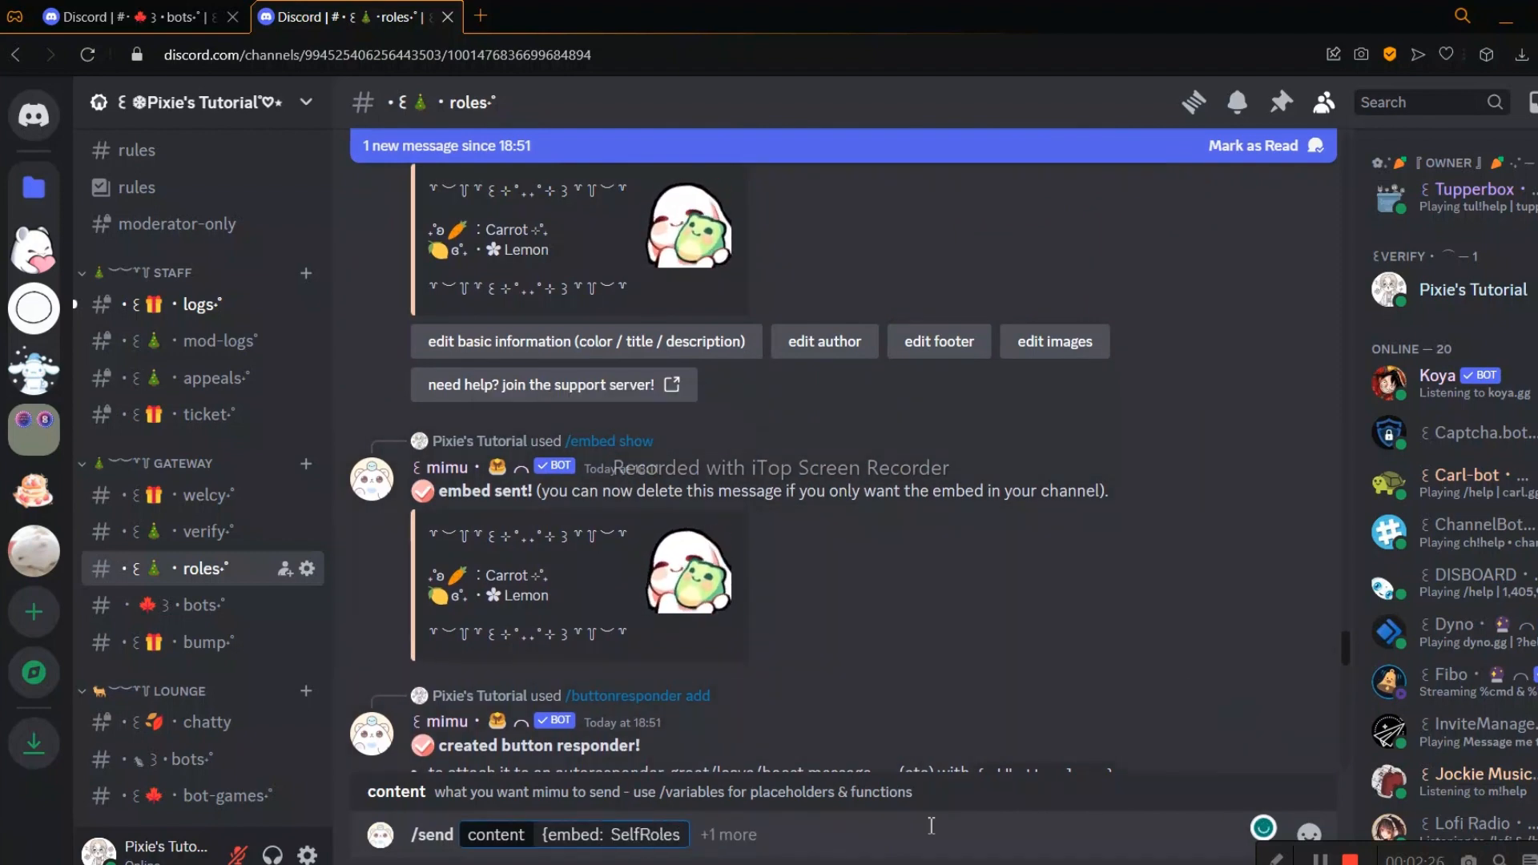
type("}")
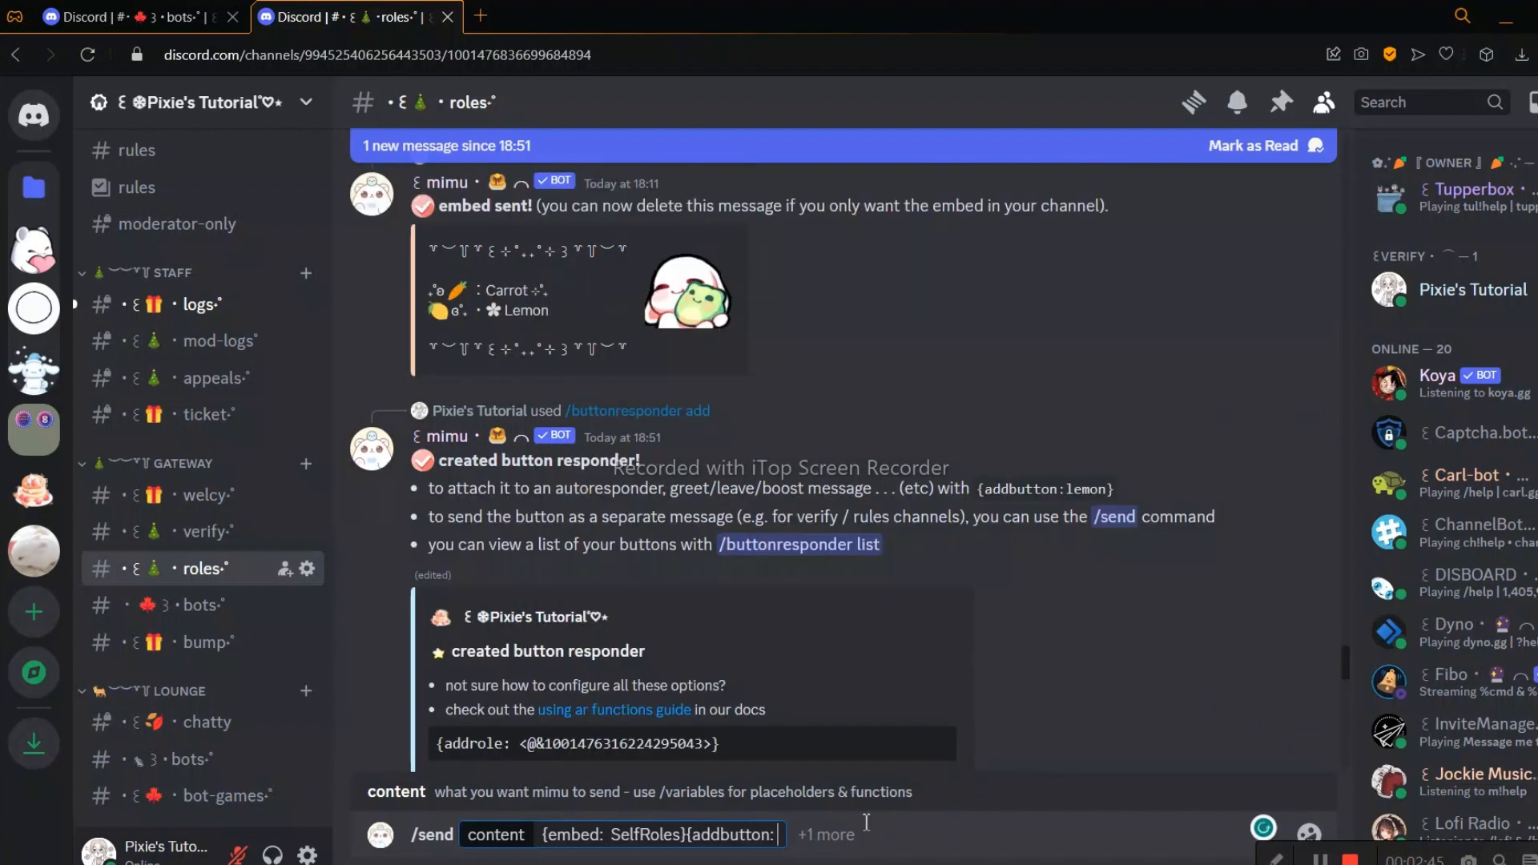
Step: Attach both buttons to the /send content as {addbutton: lemon}{addbutton: Carrot}
type("lemon")
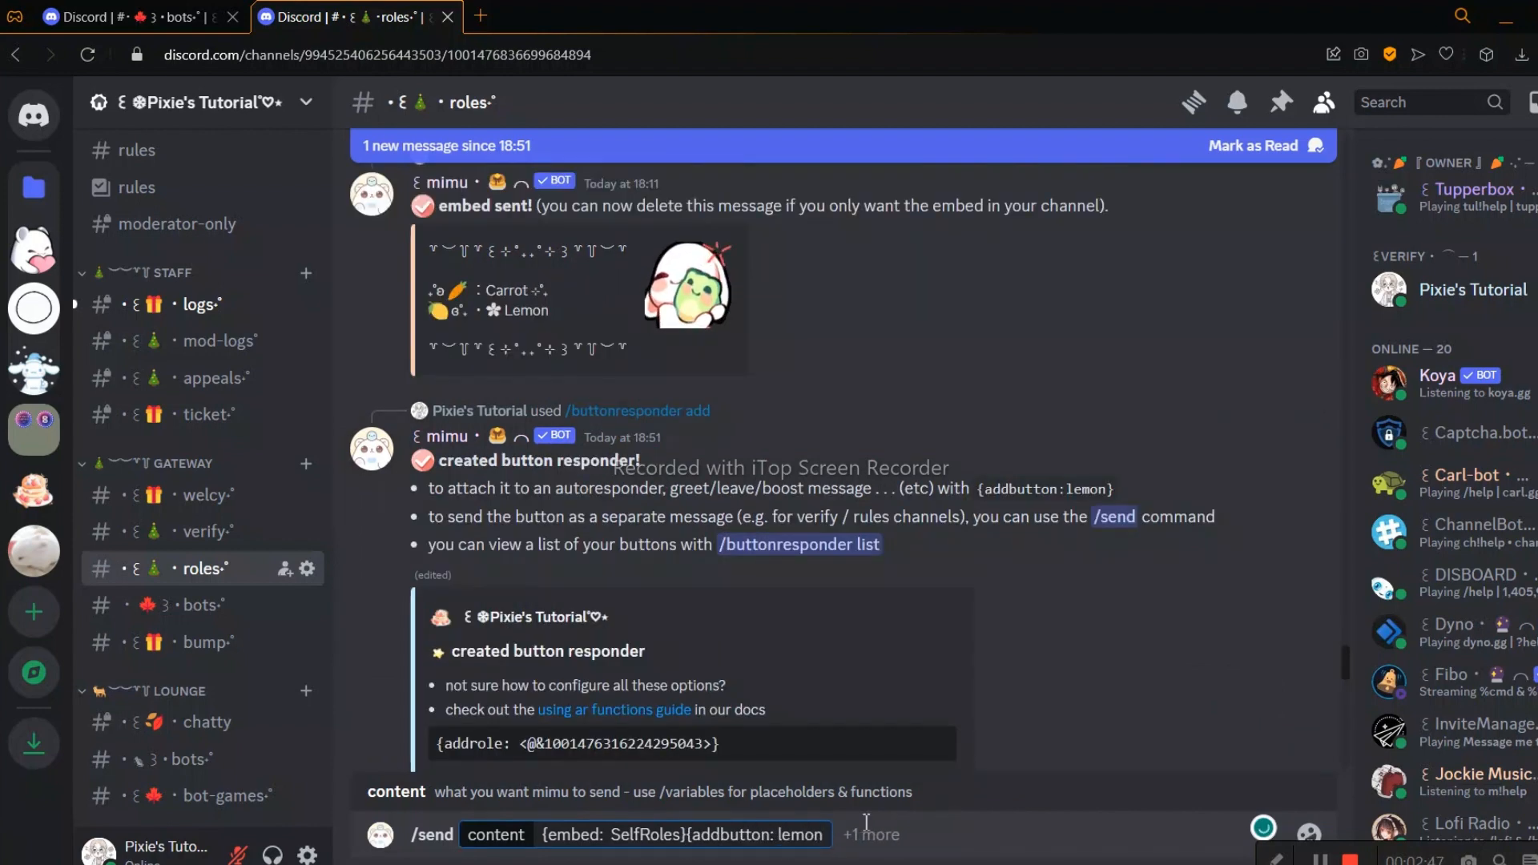
type("}")
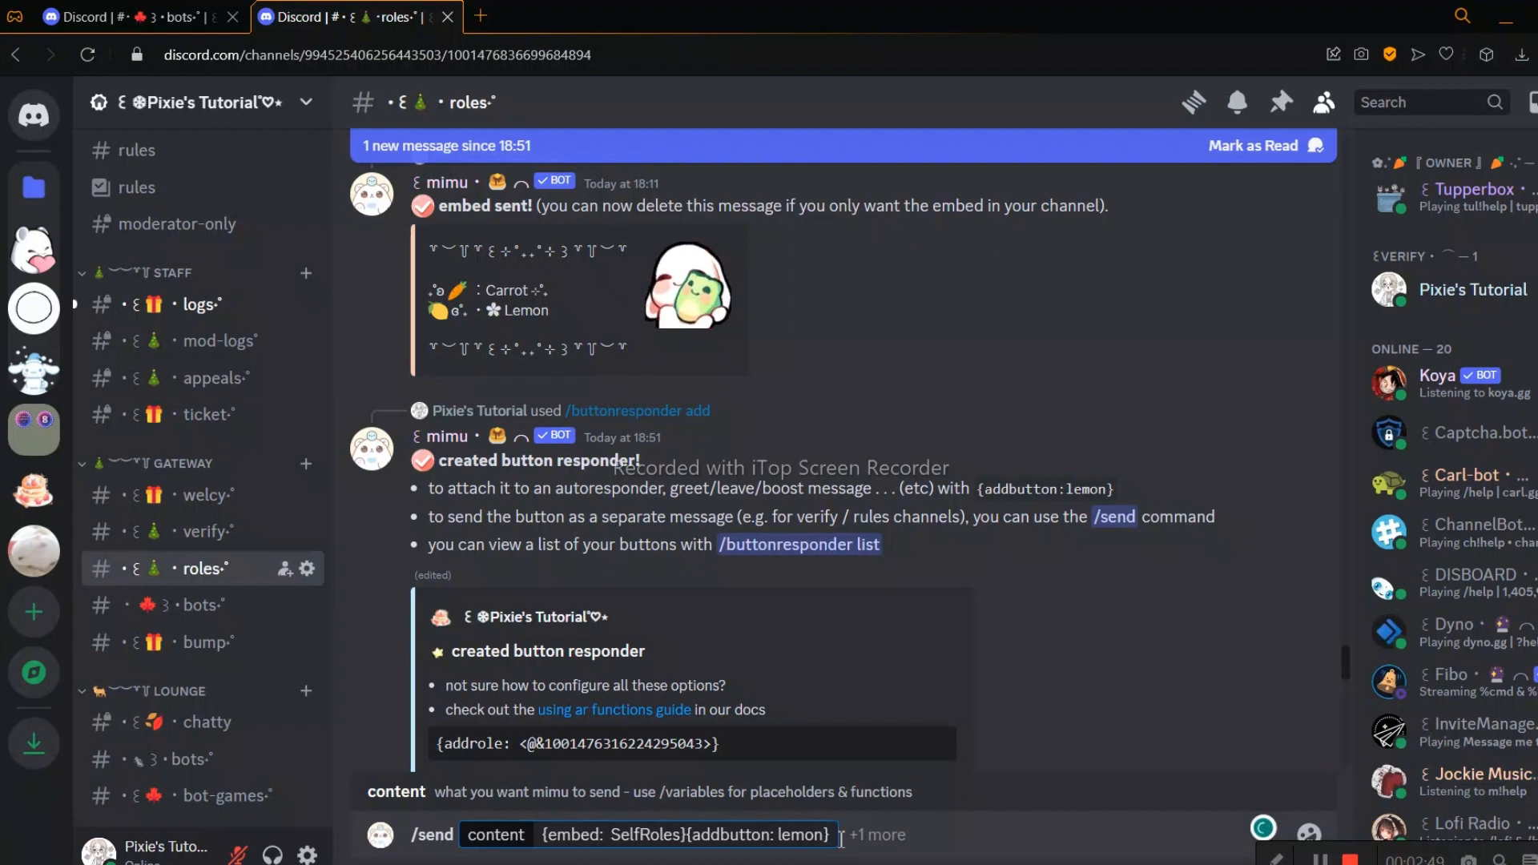
left_click(691, 835)
left_click_drag(692, 835, 842, 846)
key("ctrl+c")
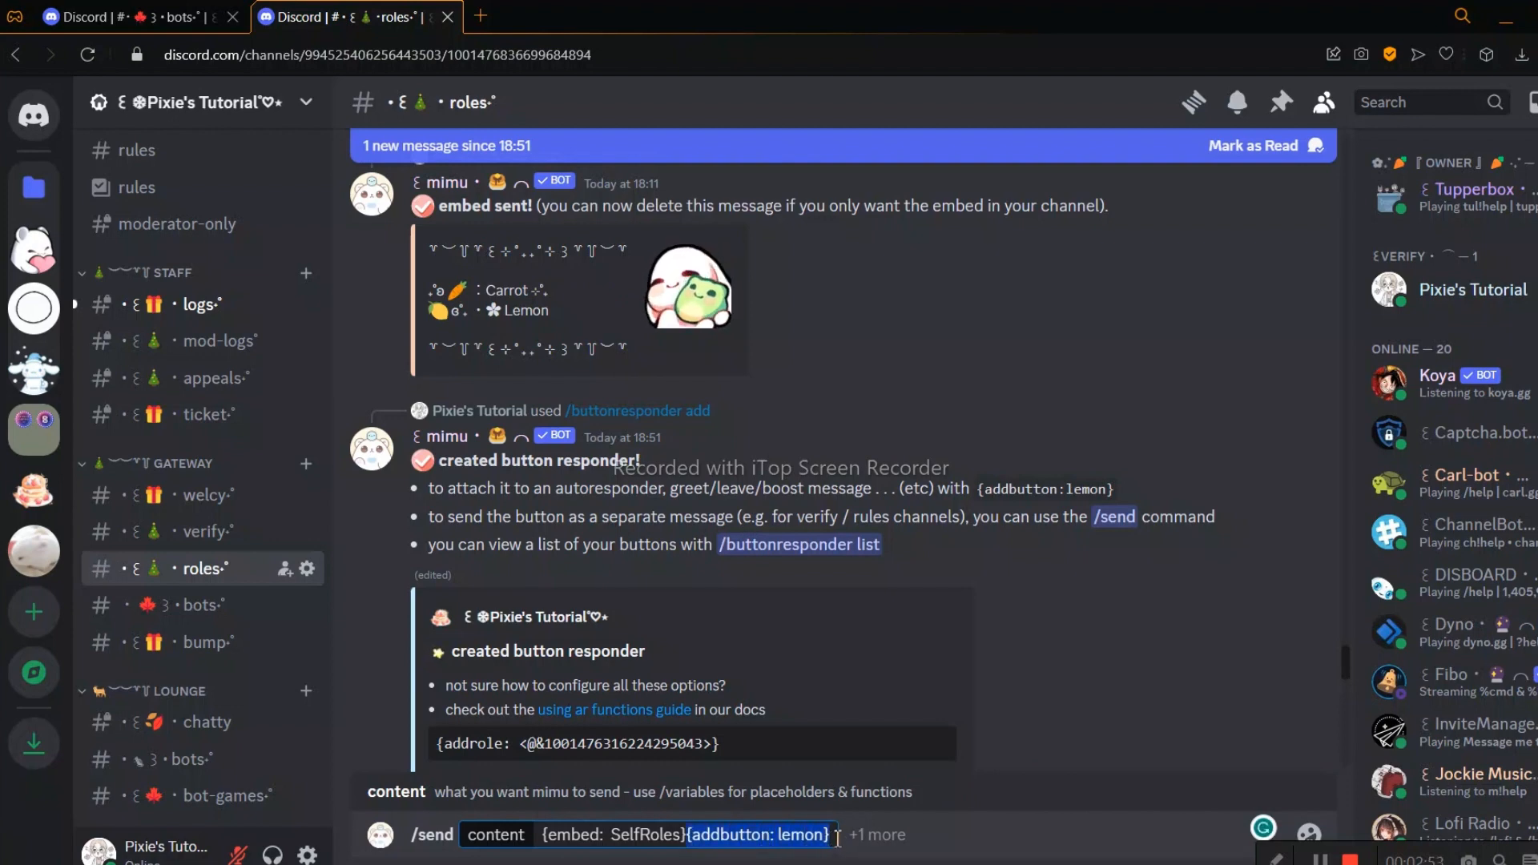
left_click(839, 838)
key("ctrl+v")
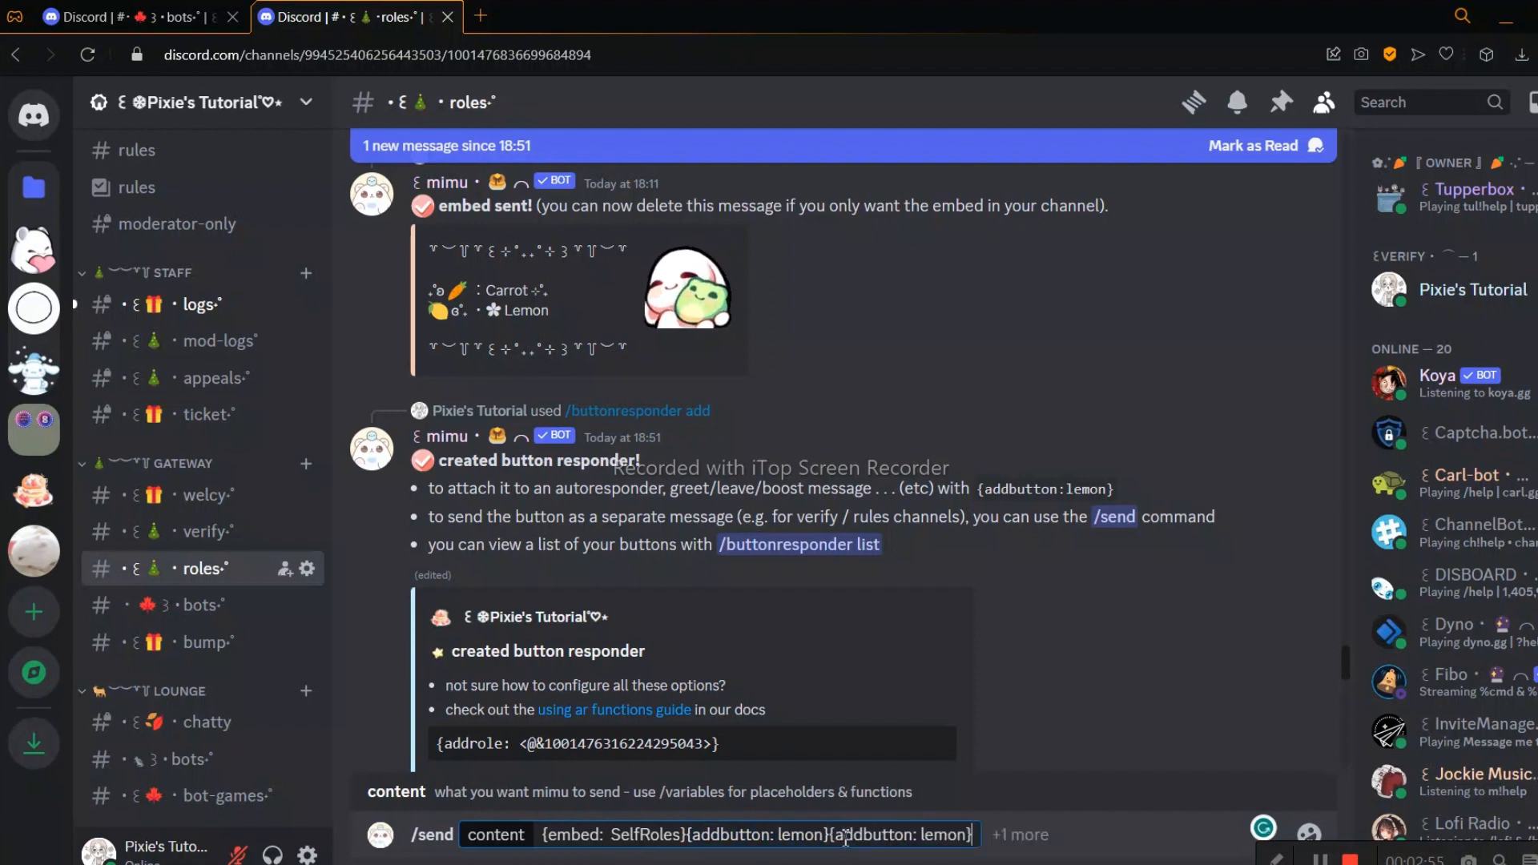
double_click(934, 835)
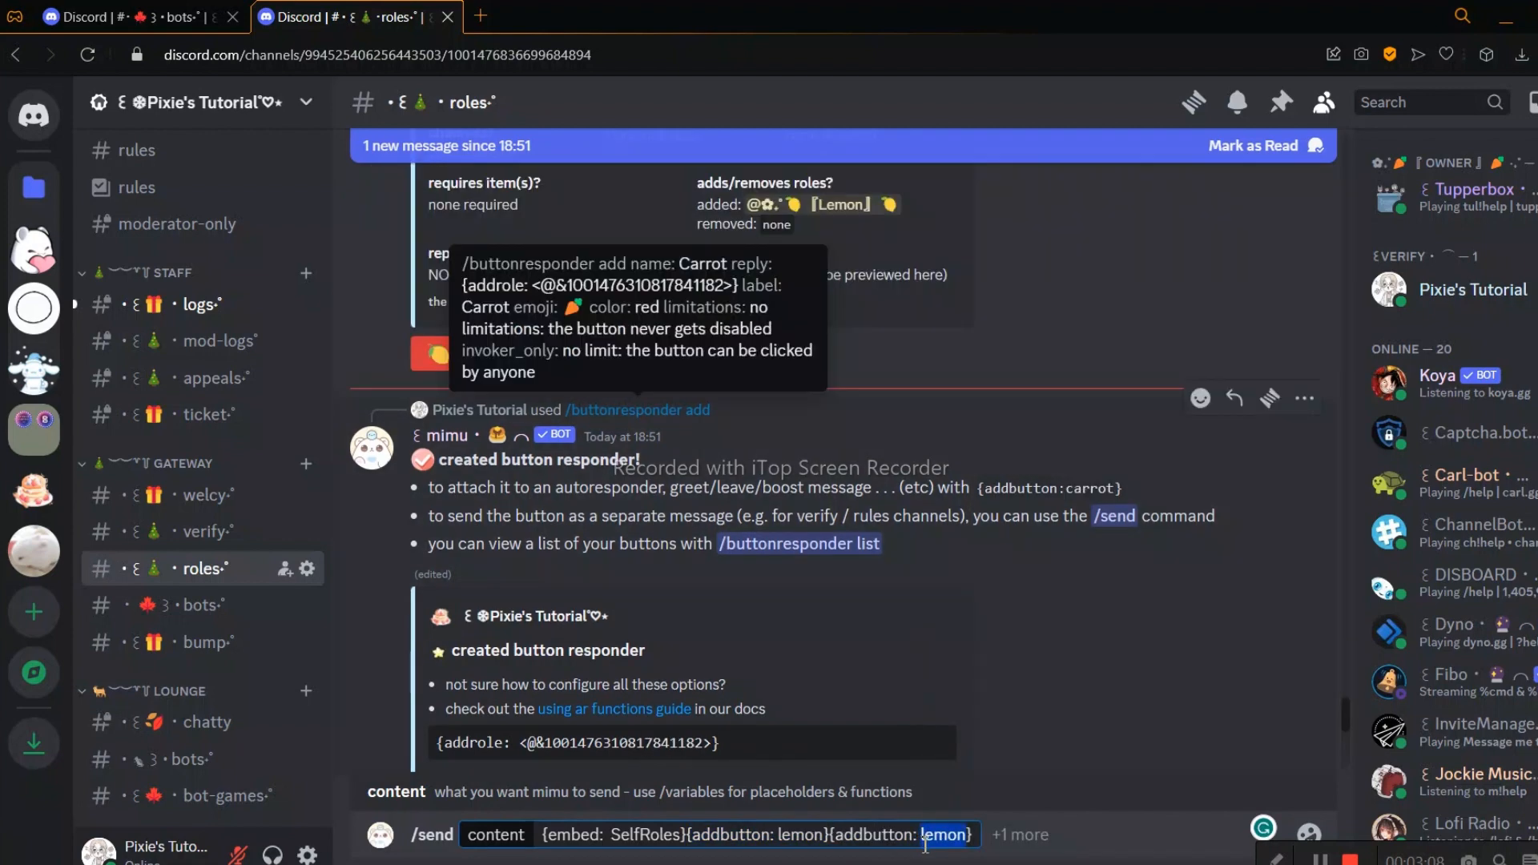
type("Carrot")
Step: Add the channel option with the roles channel to the /send command and submit it
left_click(1024, 835)
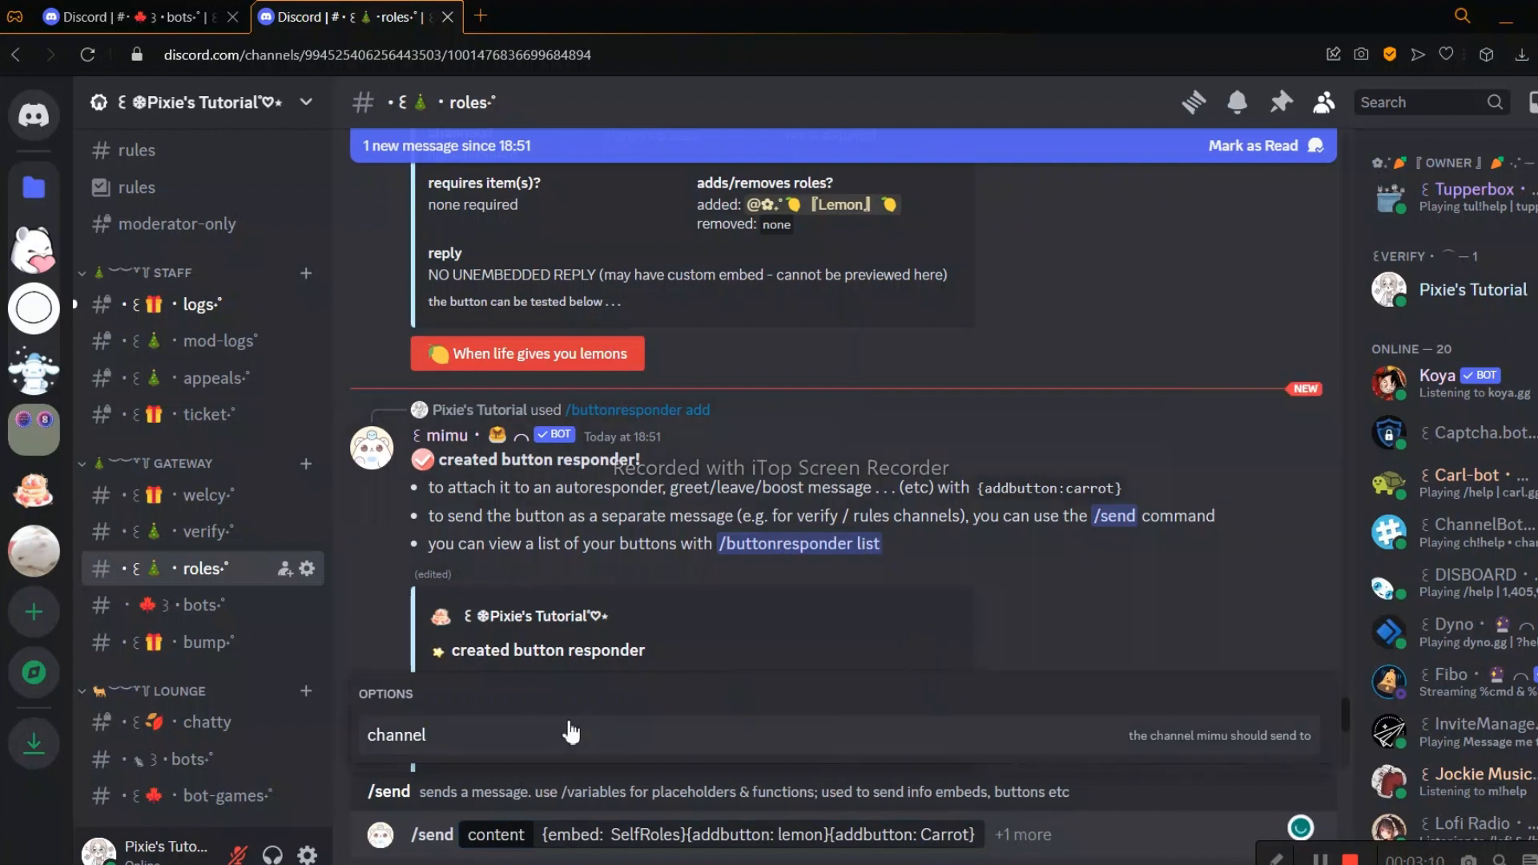
left_click(473, 736)
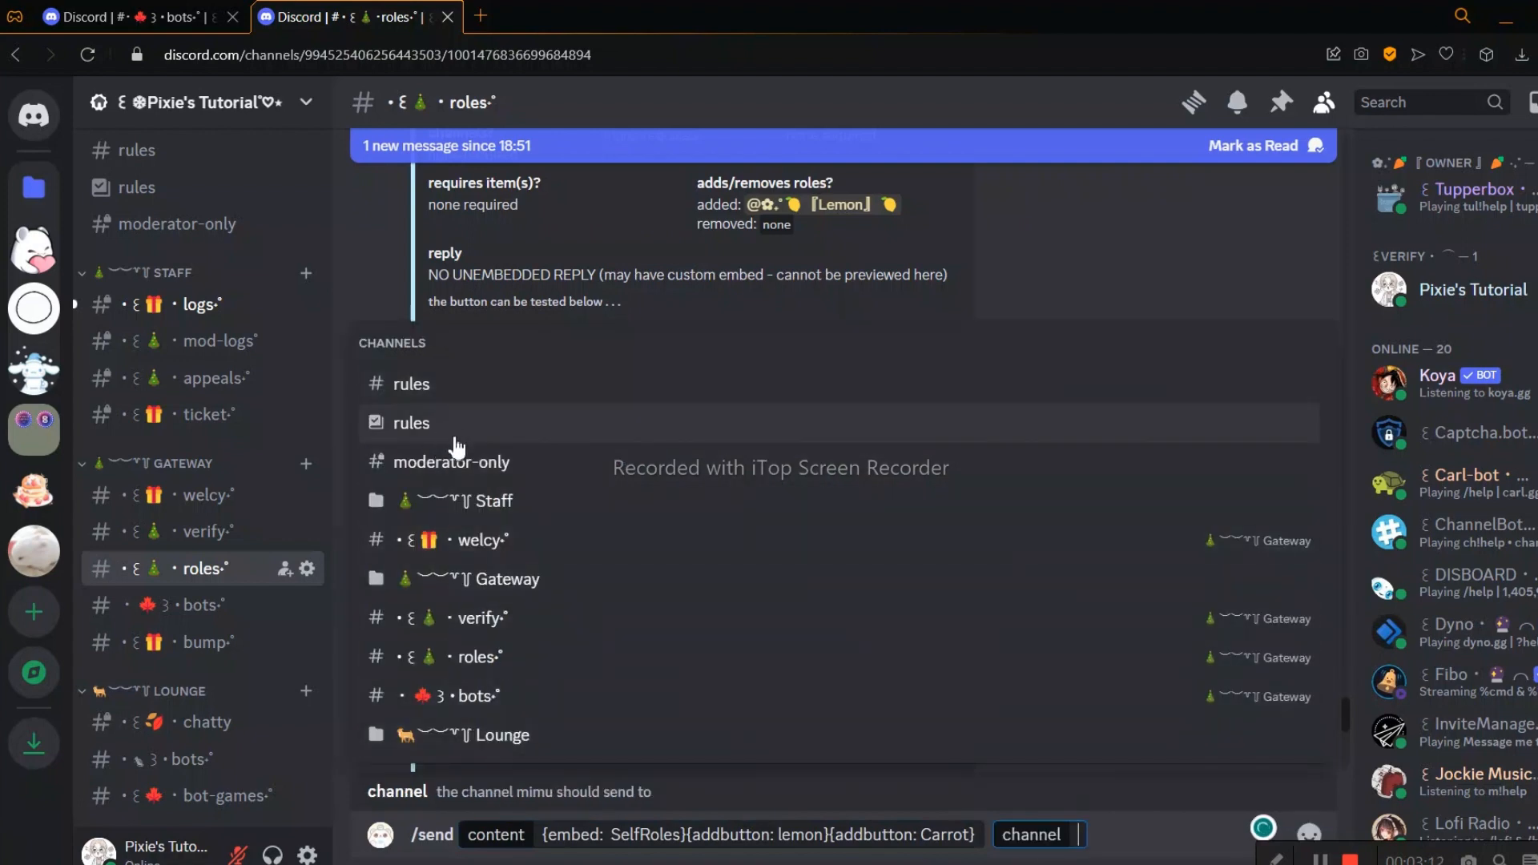
left_click(511, 672)
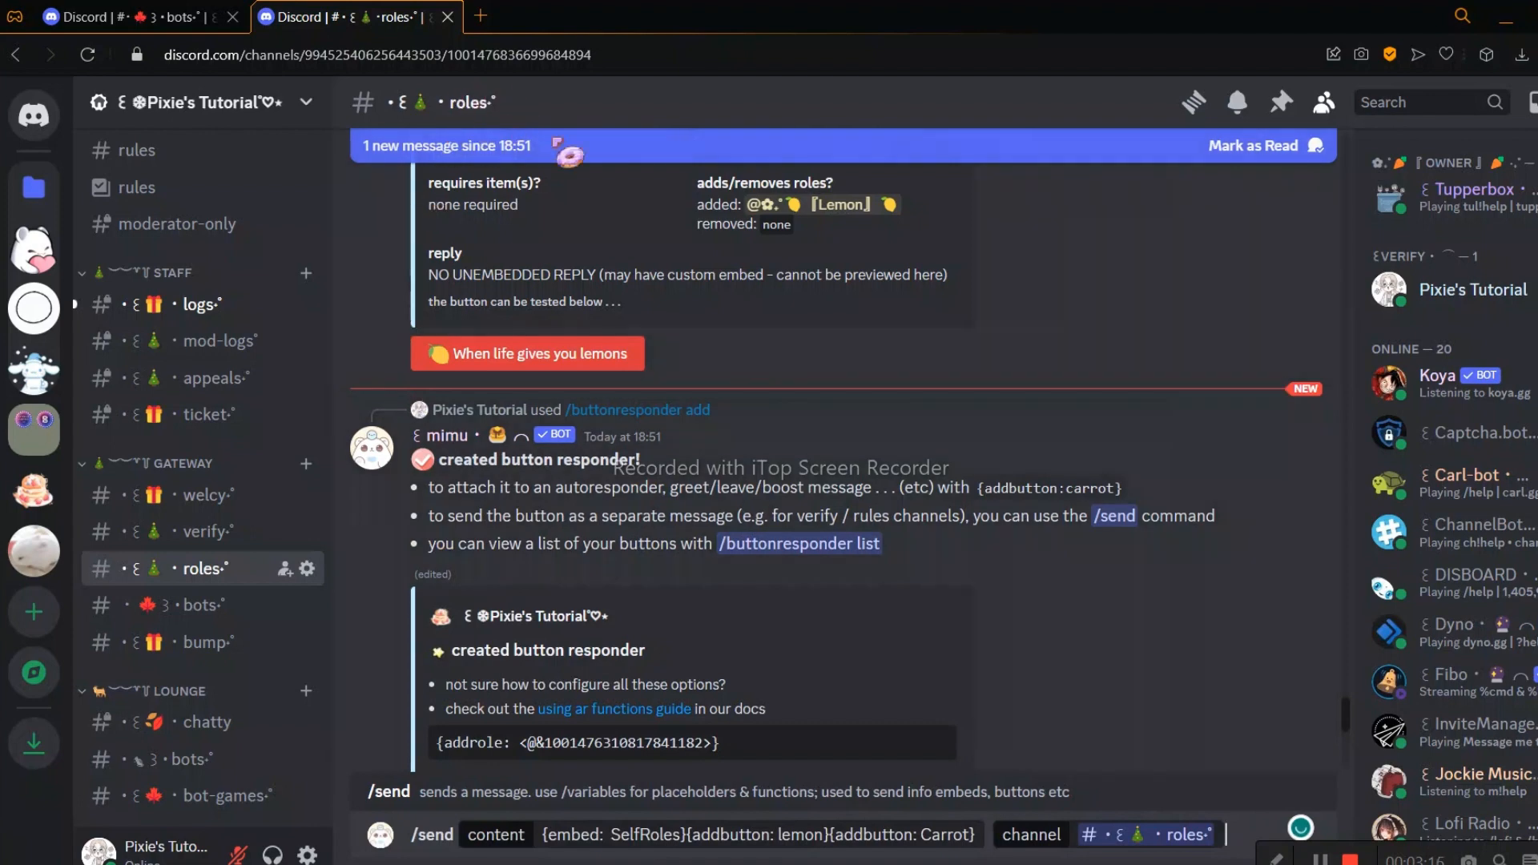
key("Return")
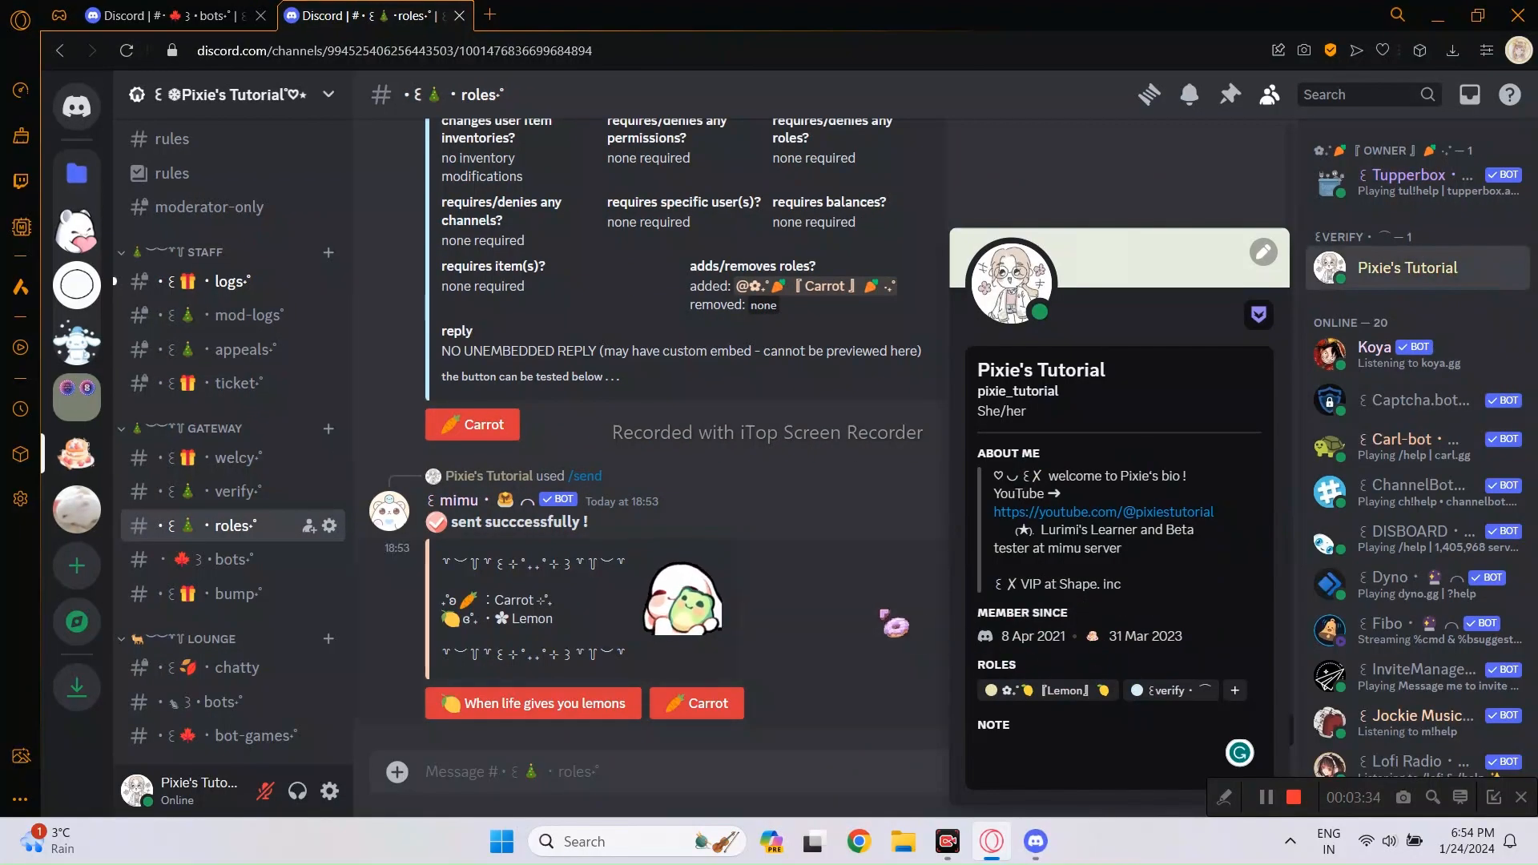
Step: Test the Carrot button under the sent SelfRoles embed and check the roles on your own member profile
left_click(877, 629)
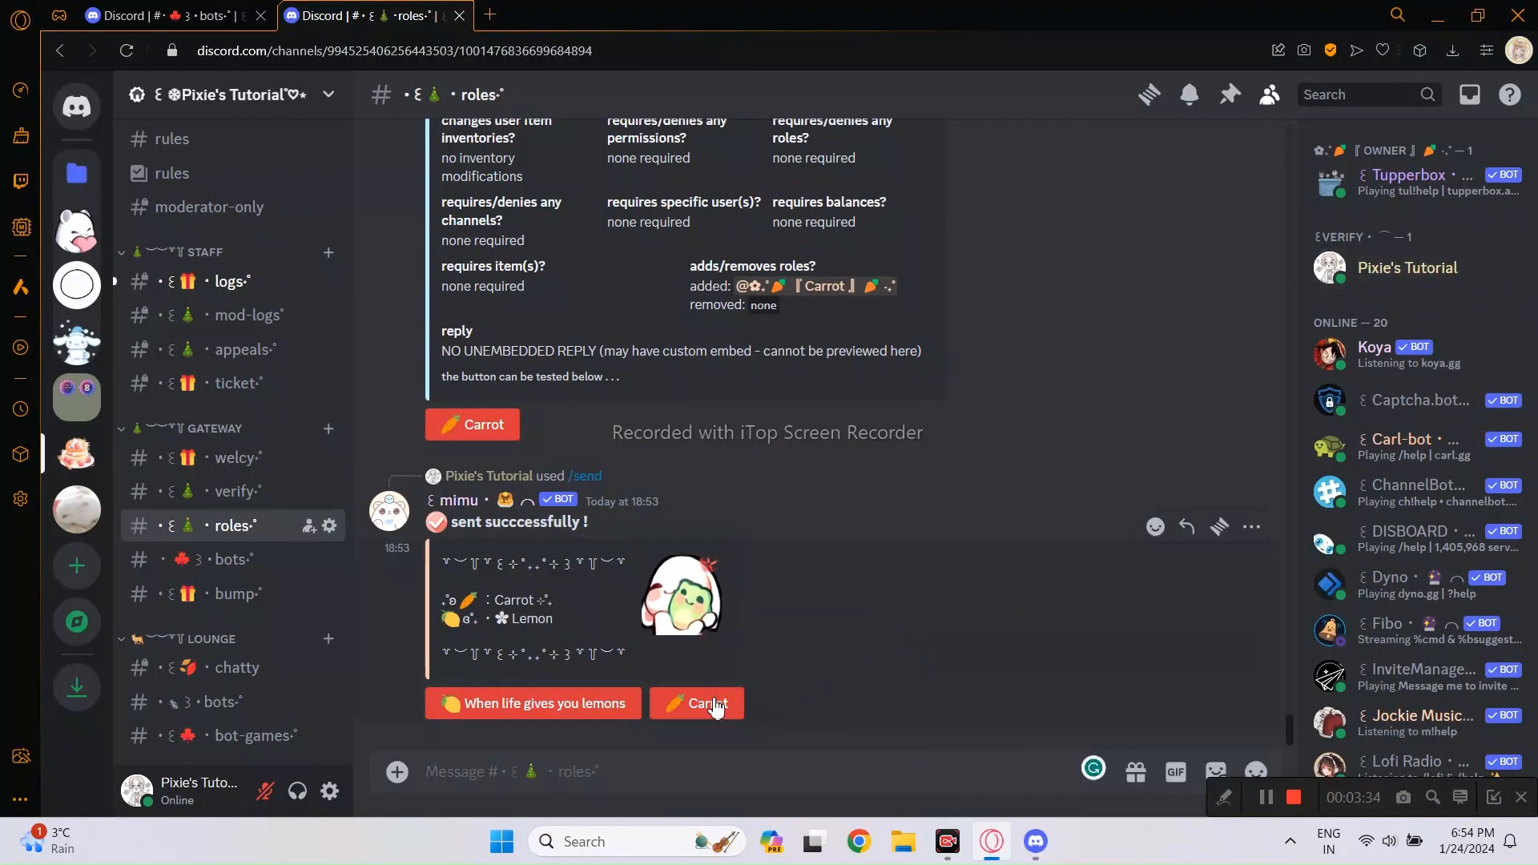
left_click(716, 706)
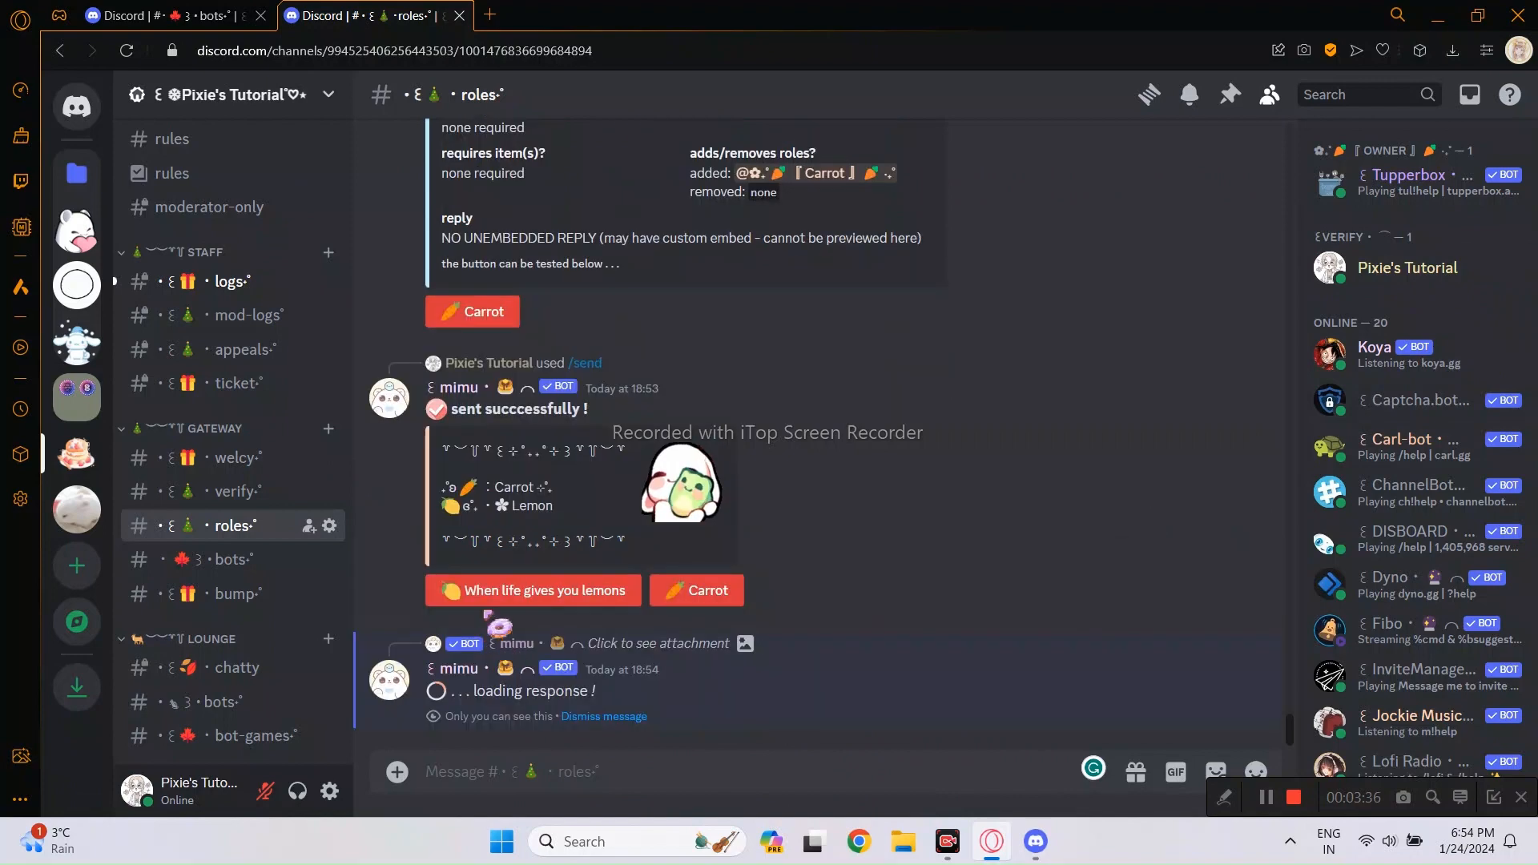
left_click(1455, 282)
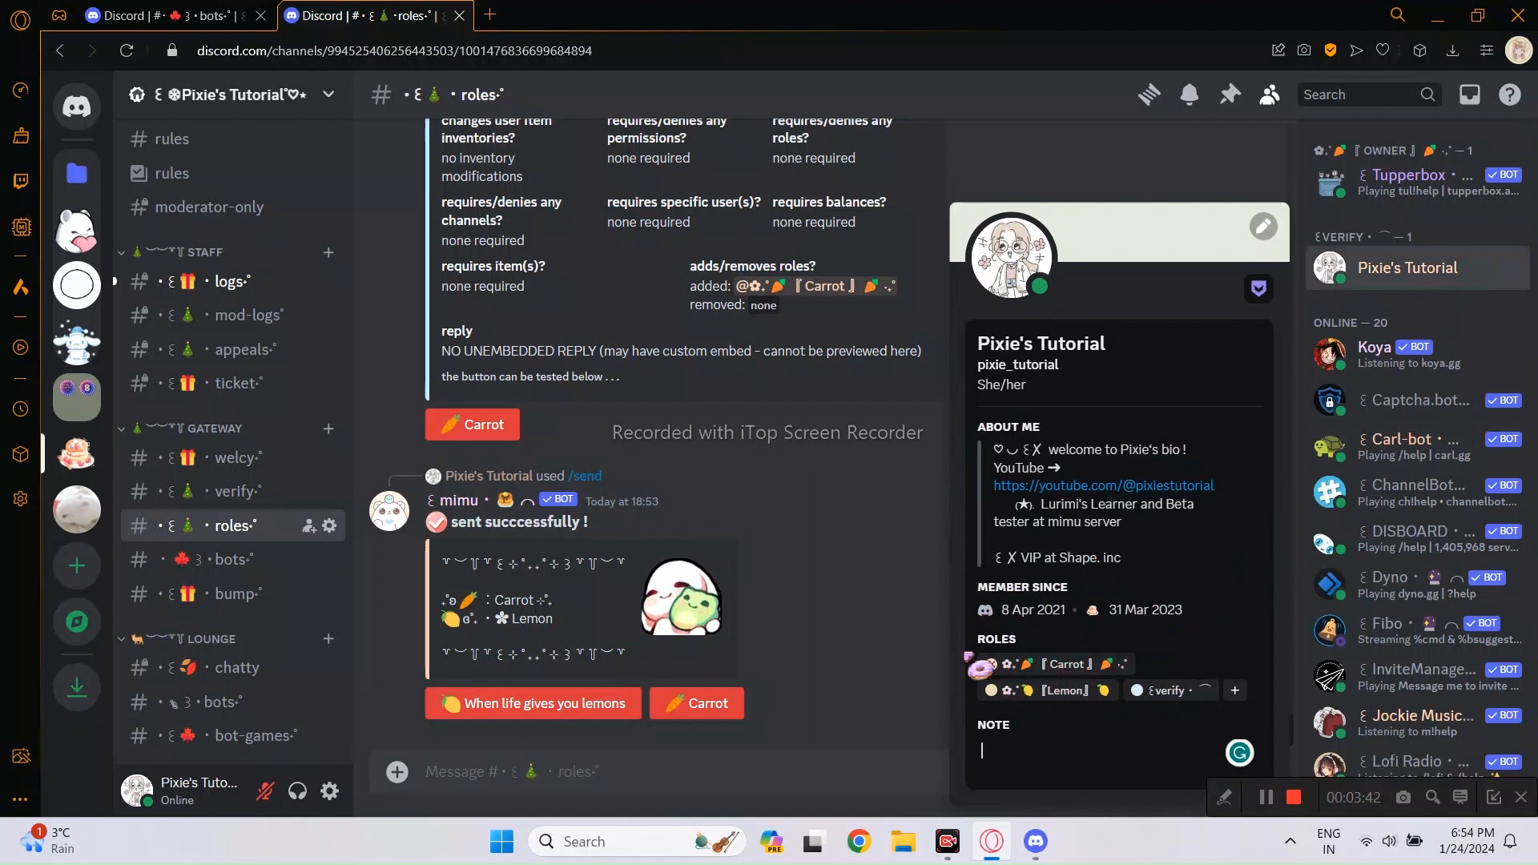
left_click(939, 630)
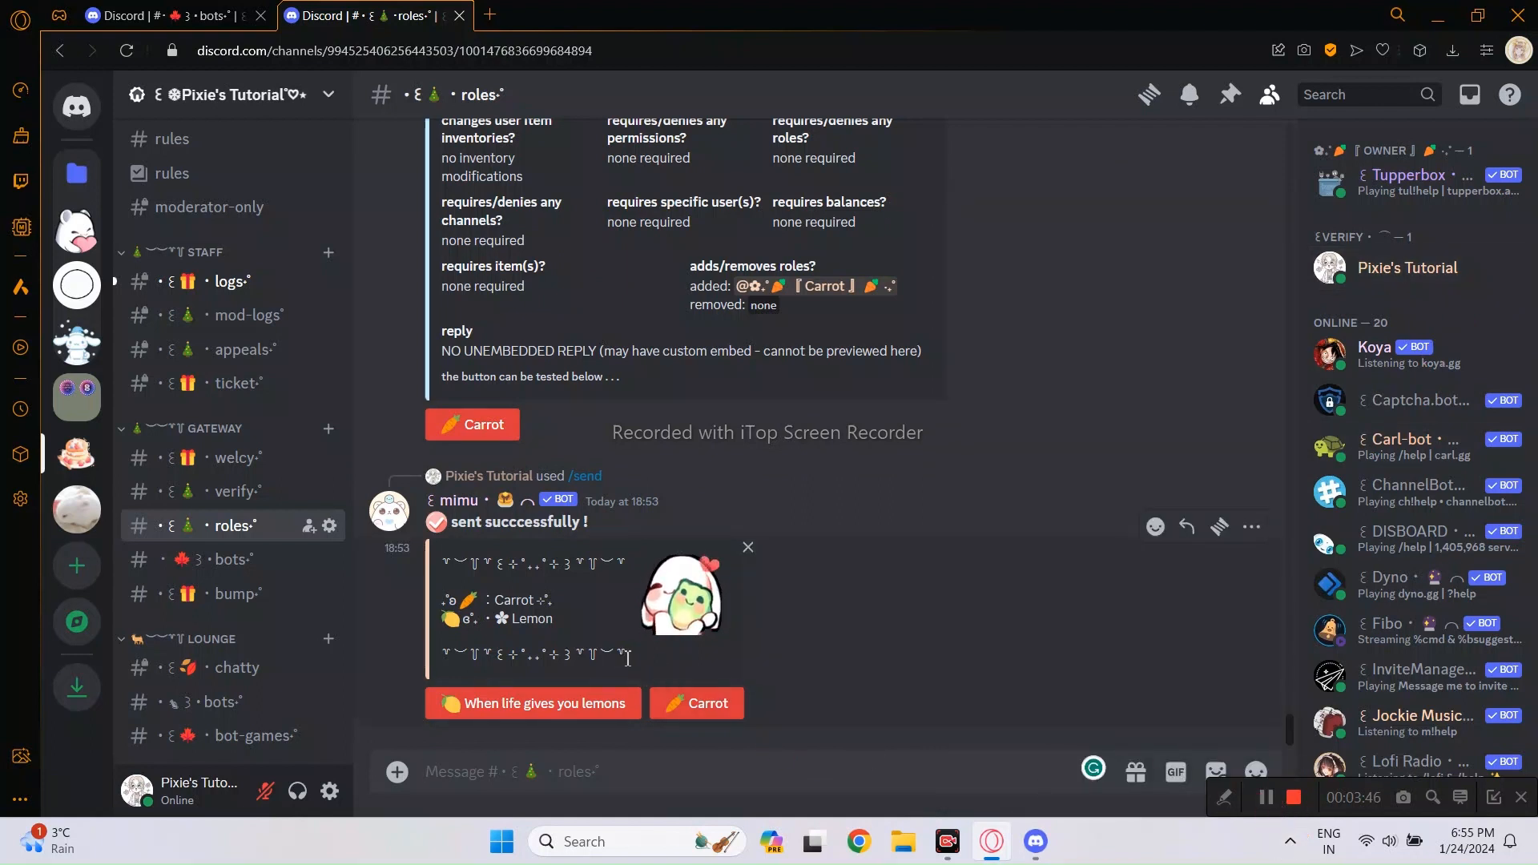
Step: Copy the SelfRoles embed's layout text and post it in the roles-layout channel of the other Pixie's Tutorial server
left_click_drag(627, 658, 442, 562)
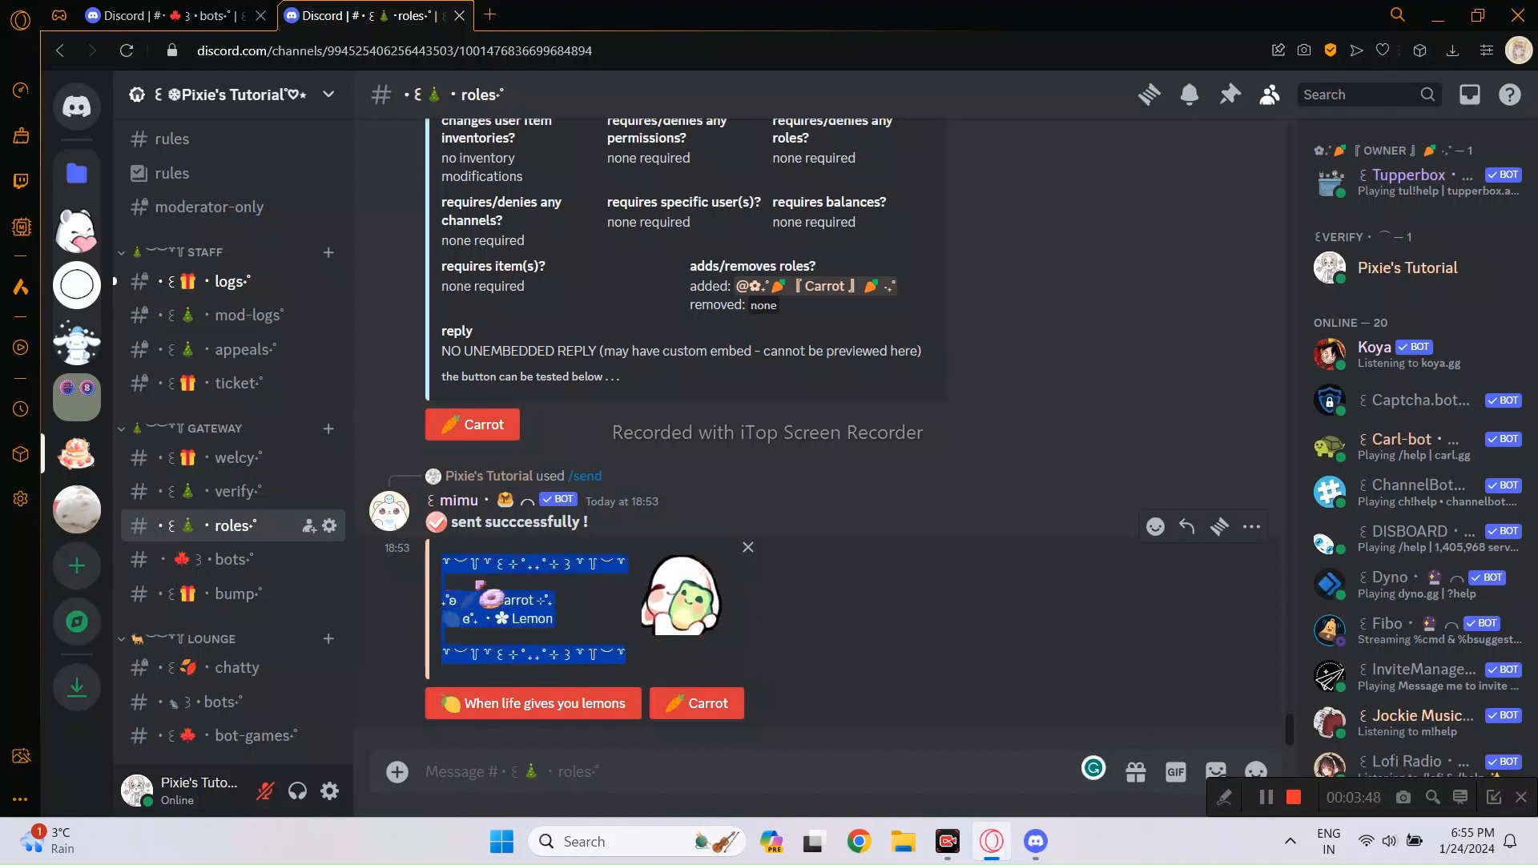
left_click(78, 513)
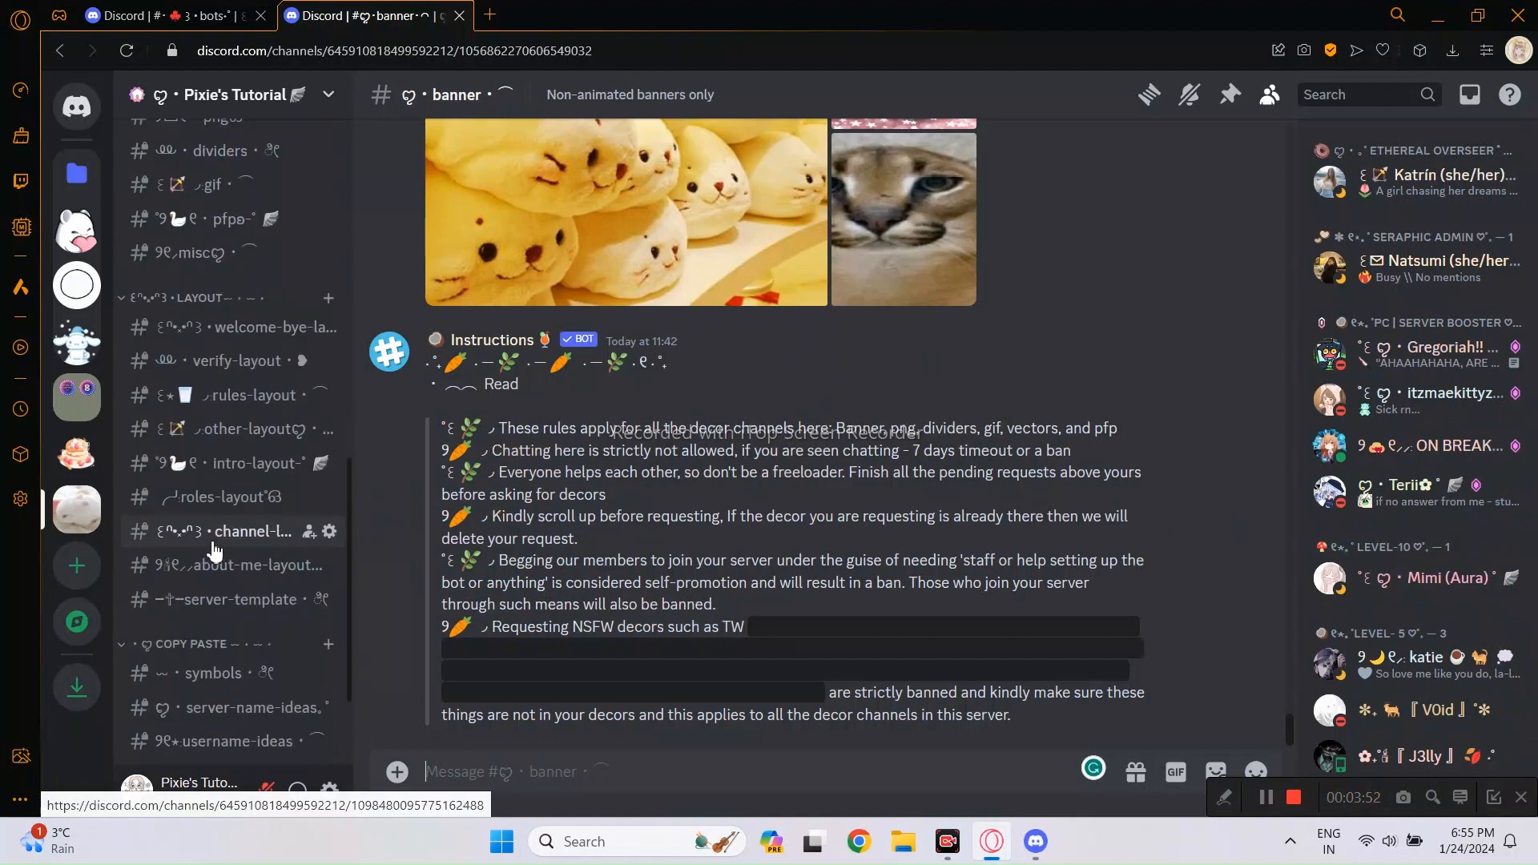
left_click(236, 430)
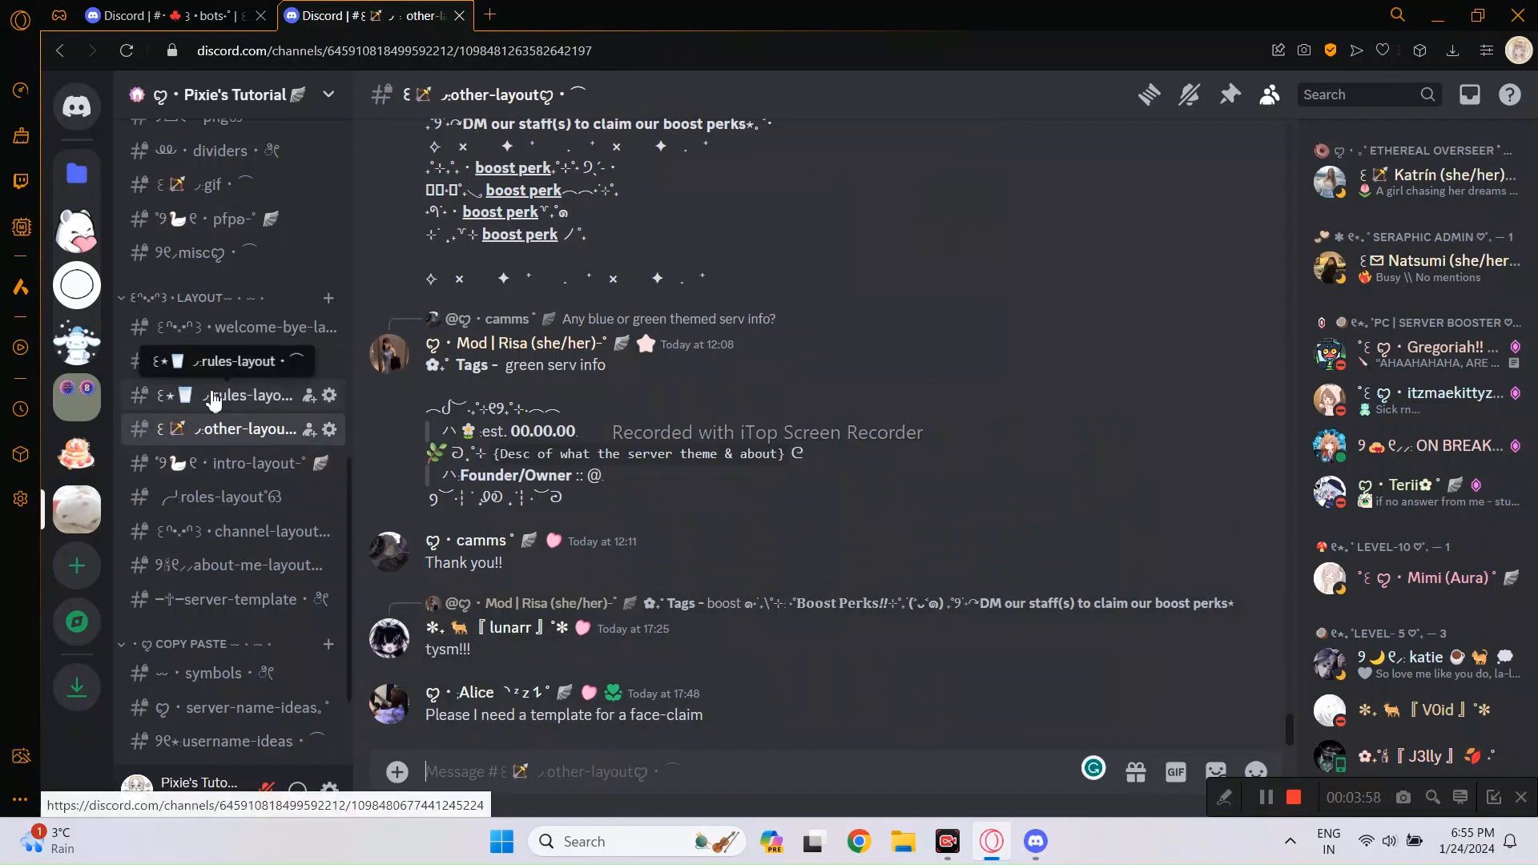
left_click(252, 517)
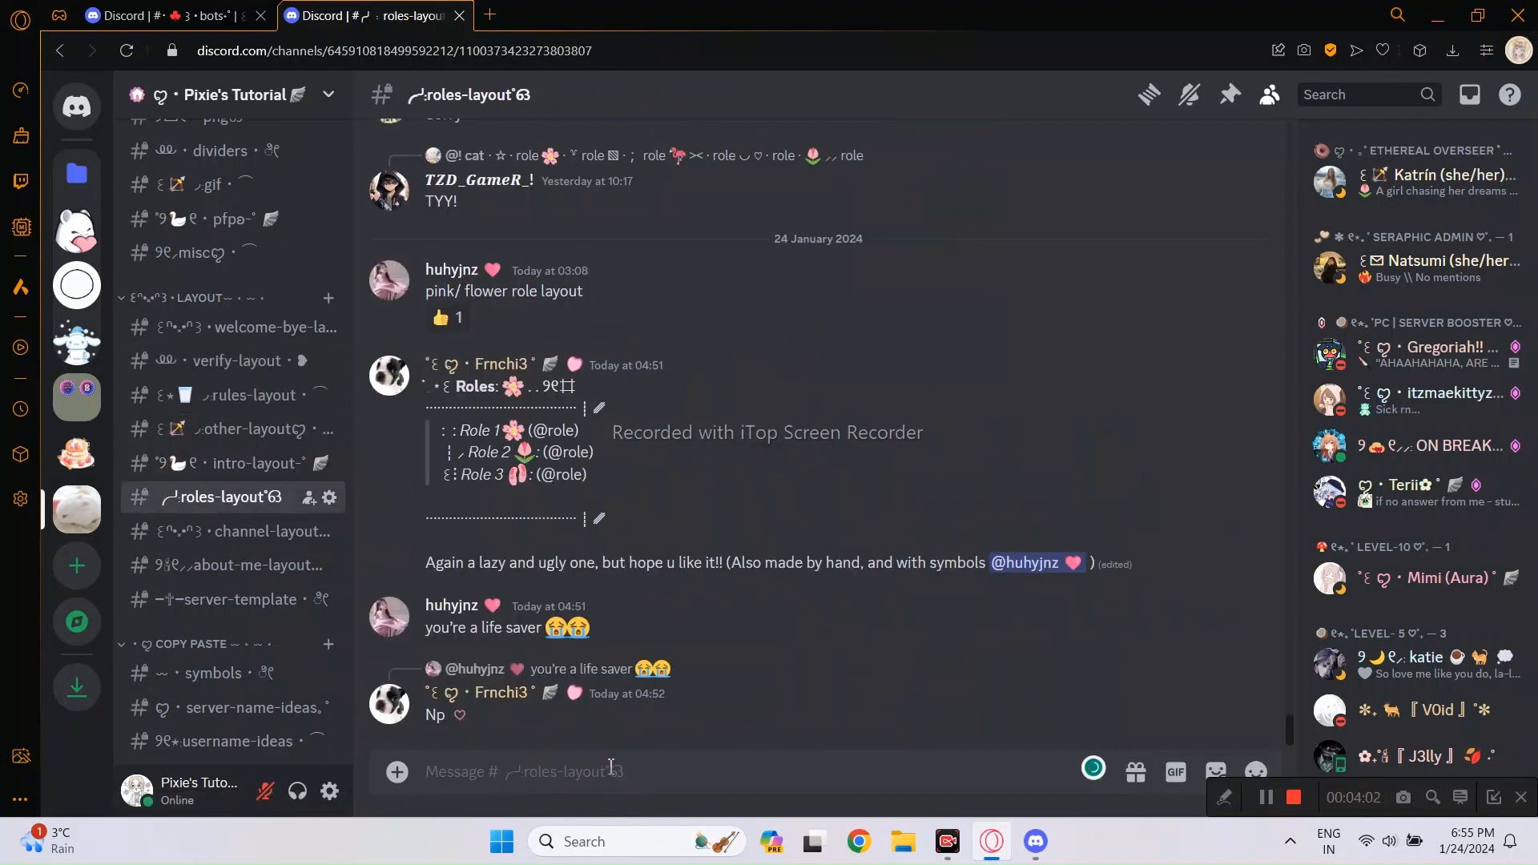
key("Return")
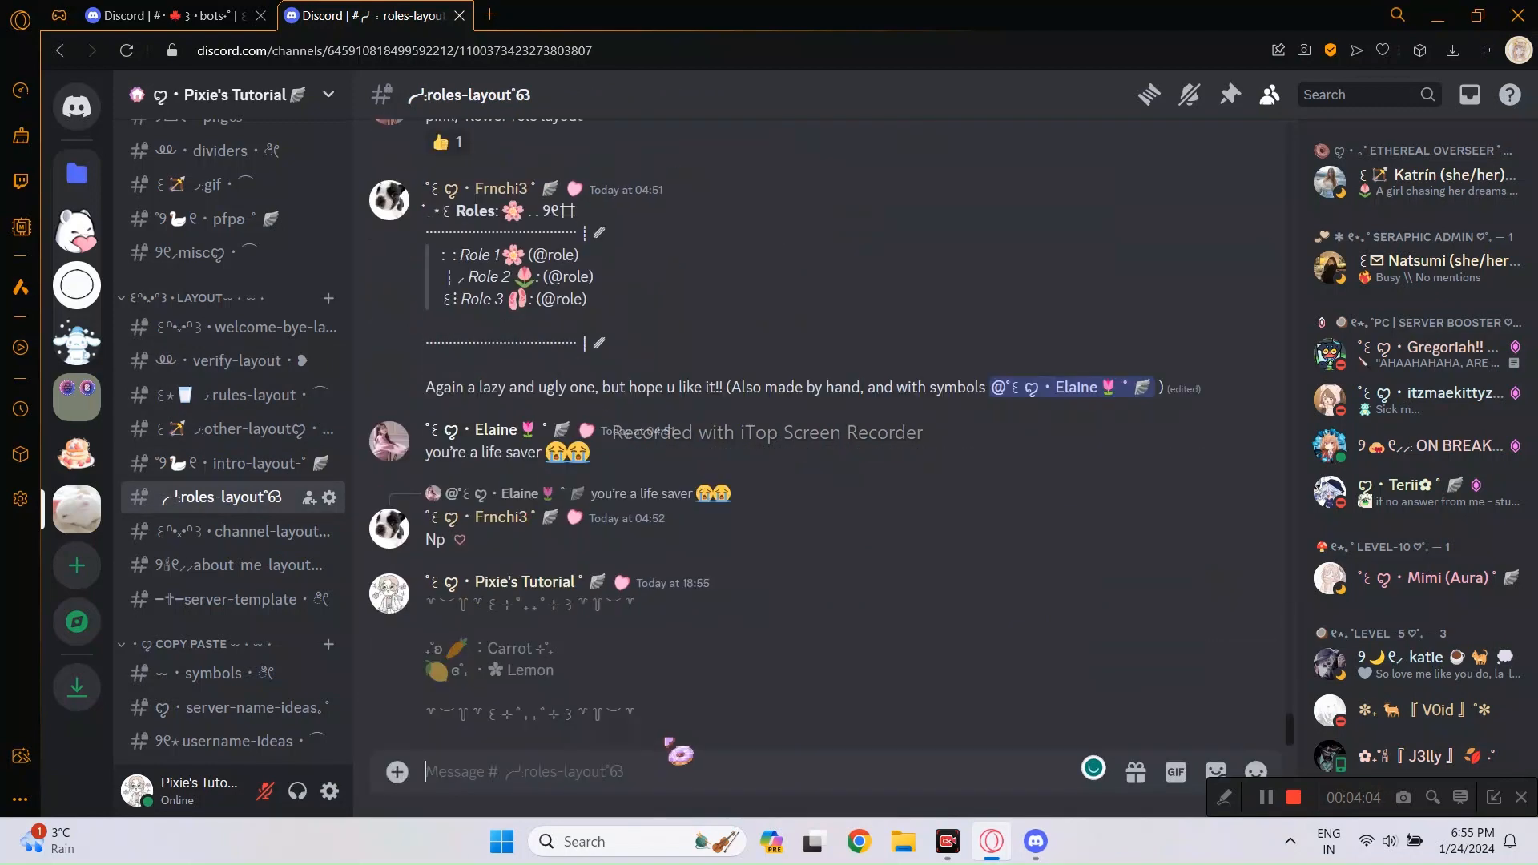